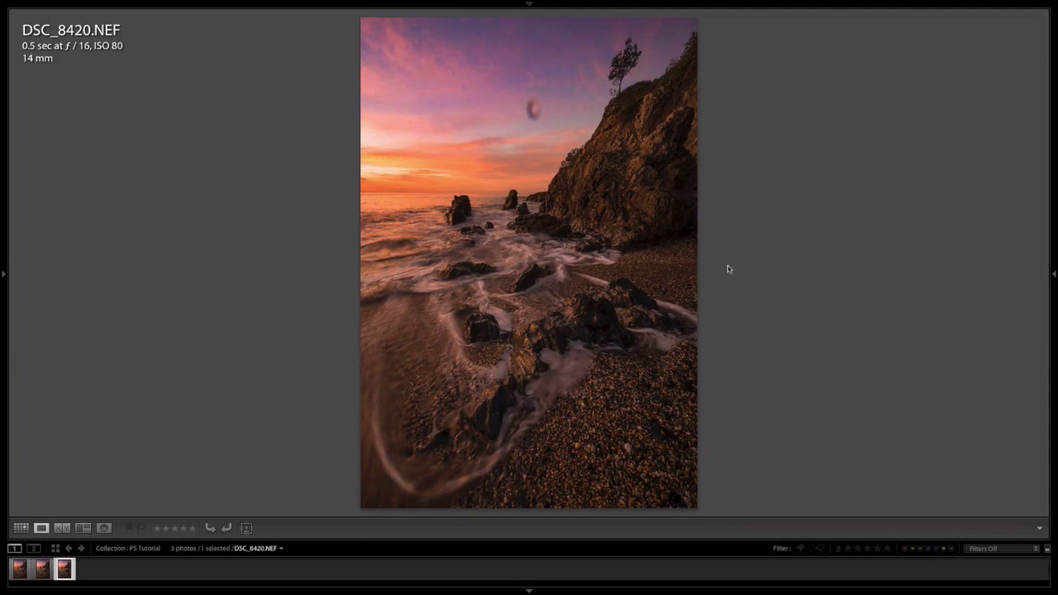
# - Step to DSC_8420-Edit.tif in Loupe view to show the finished, blob-free edit
pyautogui.press('Left')
pyautogui.press('Left')
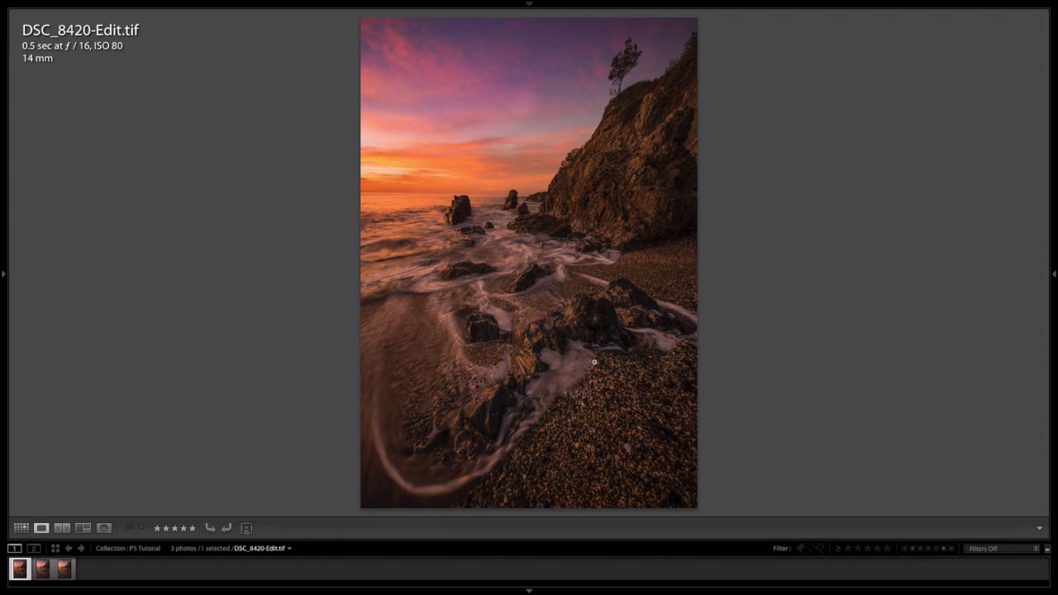
# - Check the rocks at 1:1, return to the original DSC_8420.NEF, and edit it in Photoshop
pyautogui.click(548, 400)
pyautogui.click(611, 321)
pyautogui.press('Right')
pyautogui.press('Right')
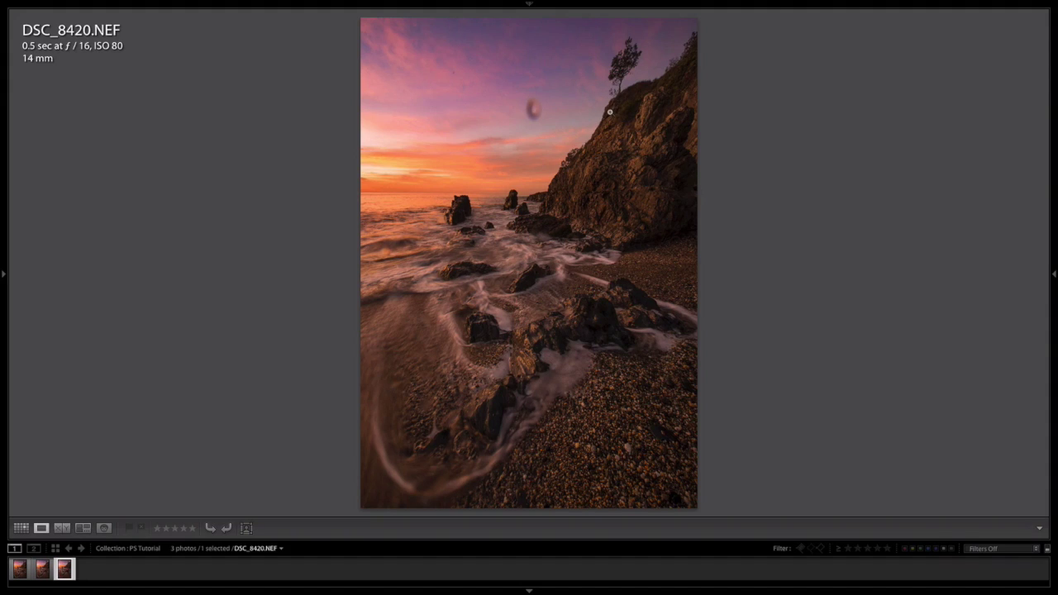
pyautogui.press('super+e')
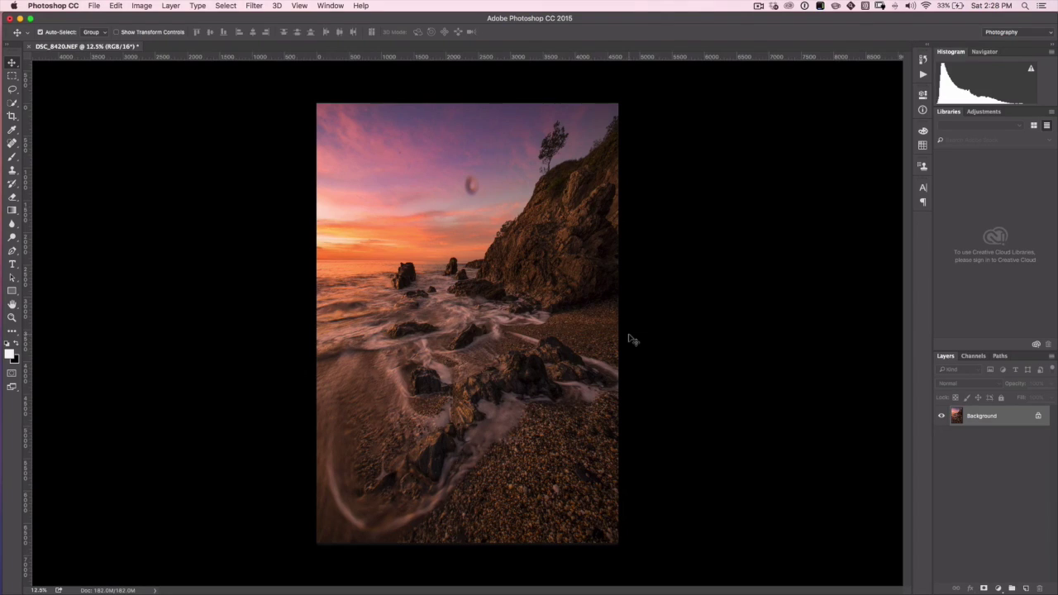
# - Duplicate the Background into Layer 1 and zoom in until the photo fills the window
pyautogui.press('super+j')
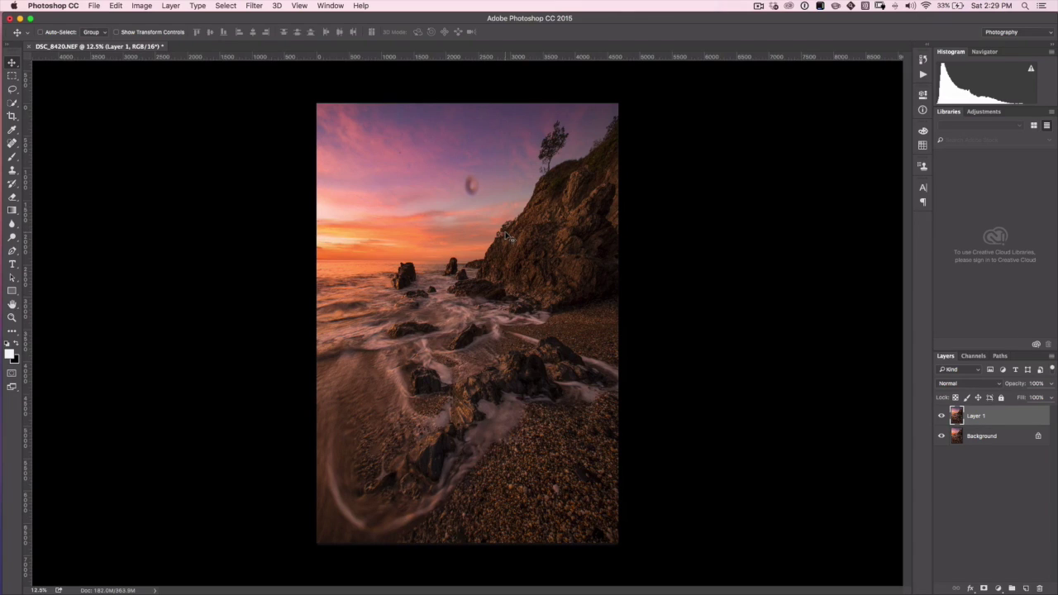
pyautogui.press('super')
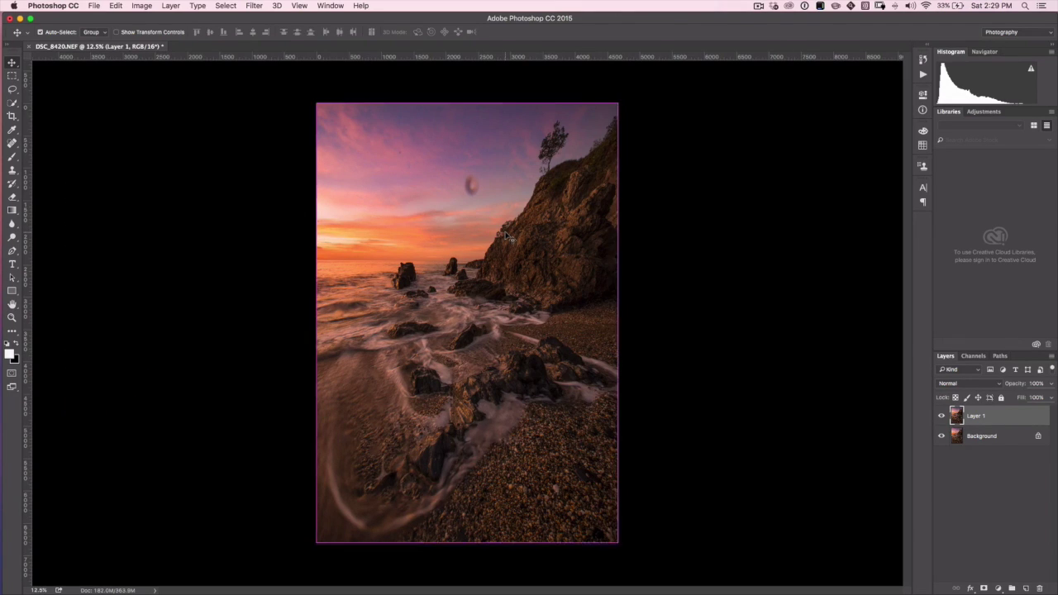
pyautogui.press('super+equal')
pyautogui.press('super+equal')
pyautogui.press('super+equal')
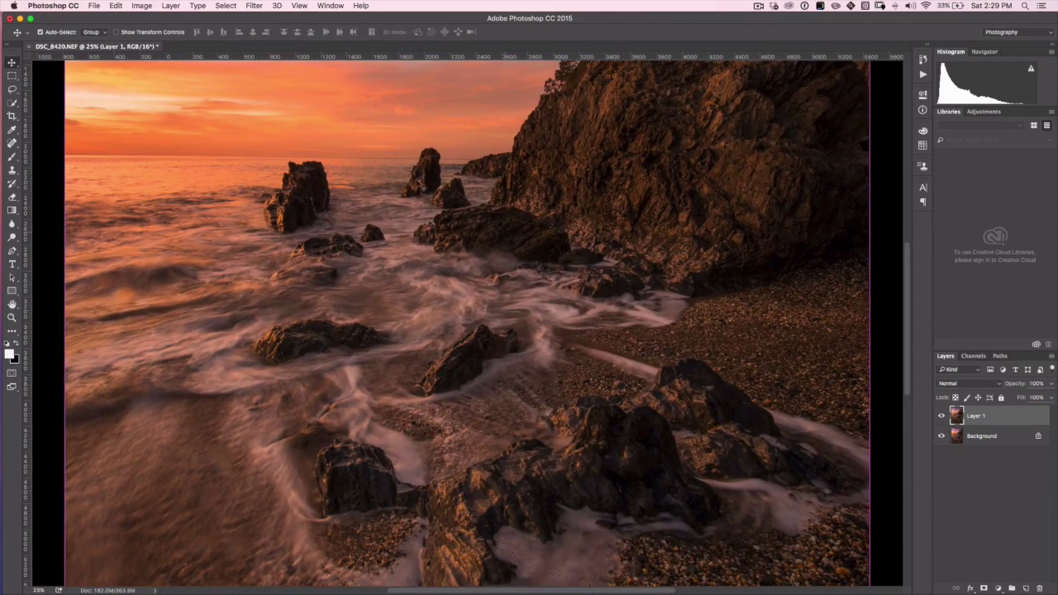
pyautogui.press('super+equal')
# - Heal the small dark spot in the upper-left sky with a smaller Spot Healing Brush
pyautogui.moveTo(419, 238); pyautogui.dragTo(458, 419)
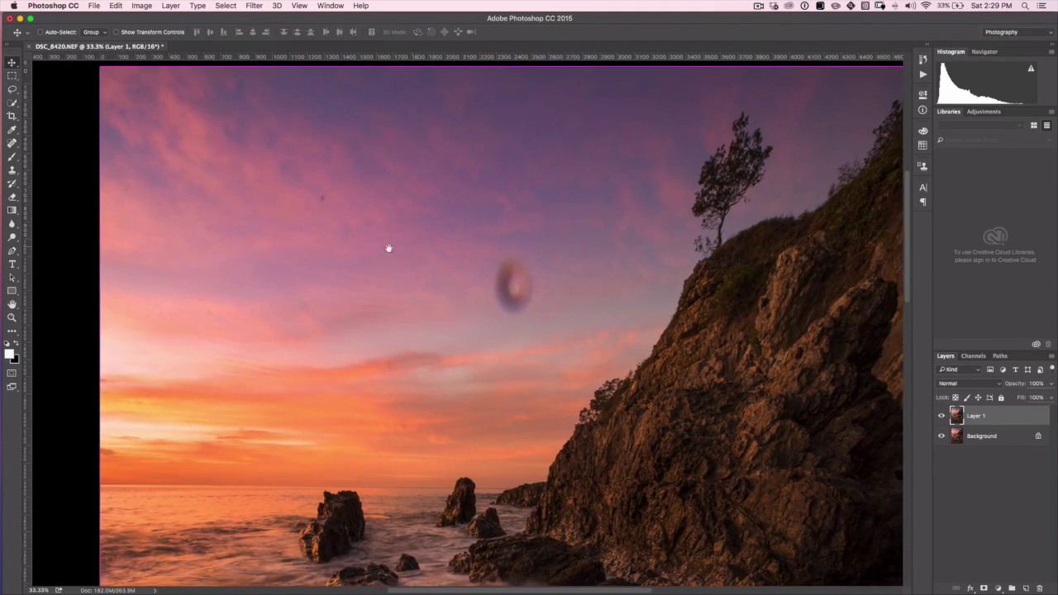
pyautogui.moveTo(388, 248); pyautogui.dragTo(364, 241)
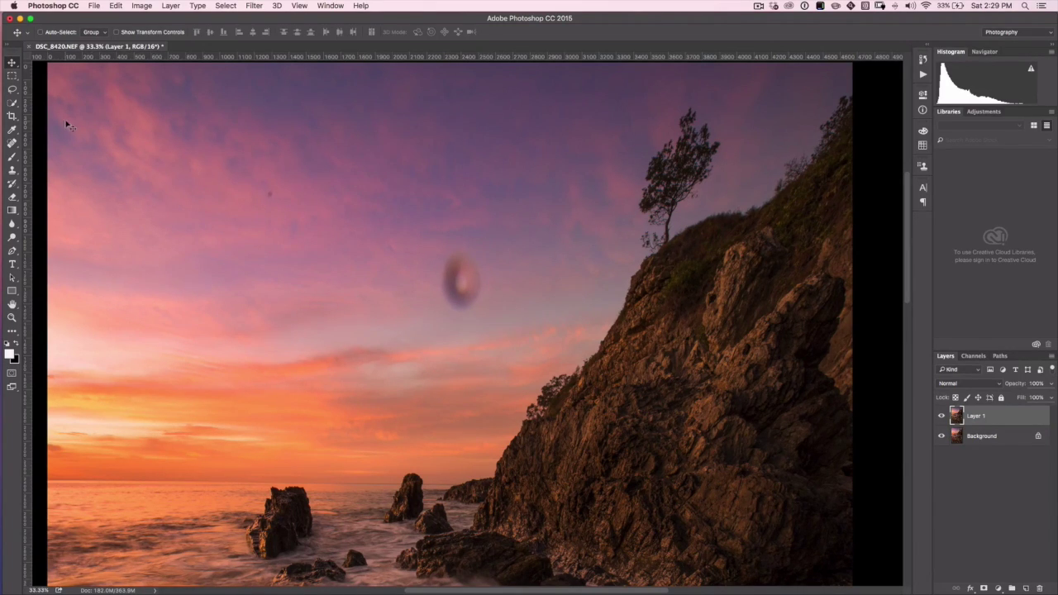
pyautogui.click(12, 143)
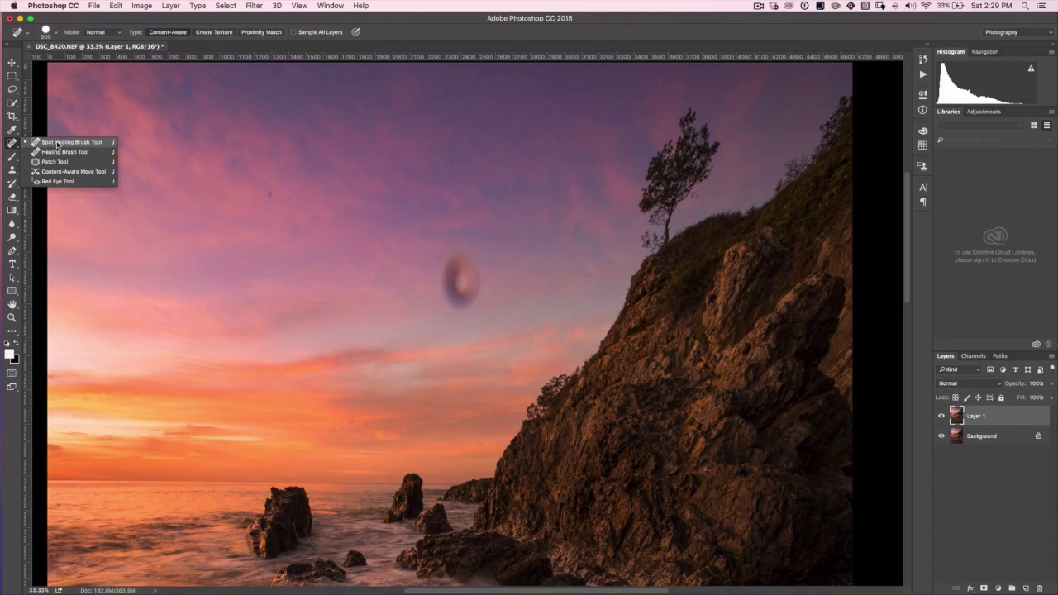
pyautogui.click(60, 144)
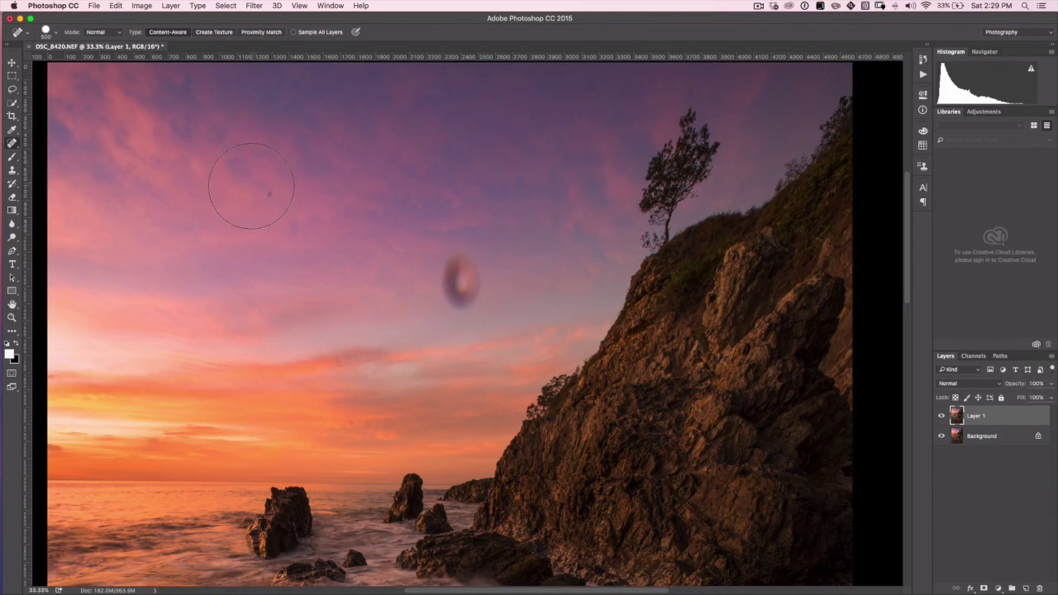
pyautogui.press('[')
pyautogui.press('[')
pyautogui.press('[')
pyautogui.press('[')
pyautogui.press('[')
pyautogui.click(270, 195)
# - Try healing the lens blob with a larger brush, then undo the last heal
pyautogui.press(']')
pyautogui.press(']')
pyautogui.press(']')
pyautogui.press(']')
pyautogui.moveTo(456, 279); pyautogui.dragTo(472, 278)
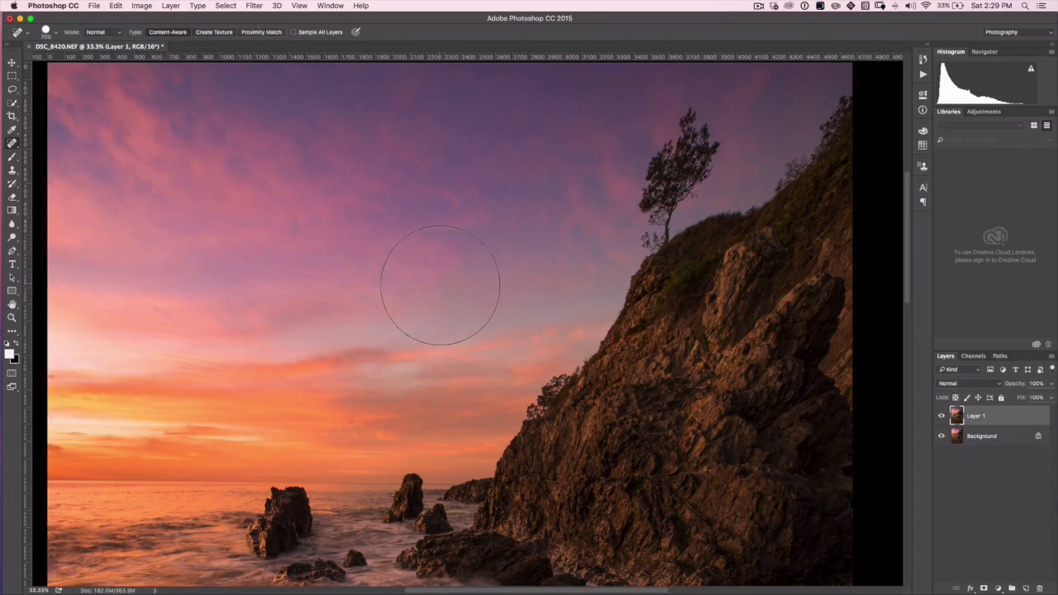
pyautogui.click(445, 274)
pyautogui.click(357, 356)
pyautogui.press('super+z')
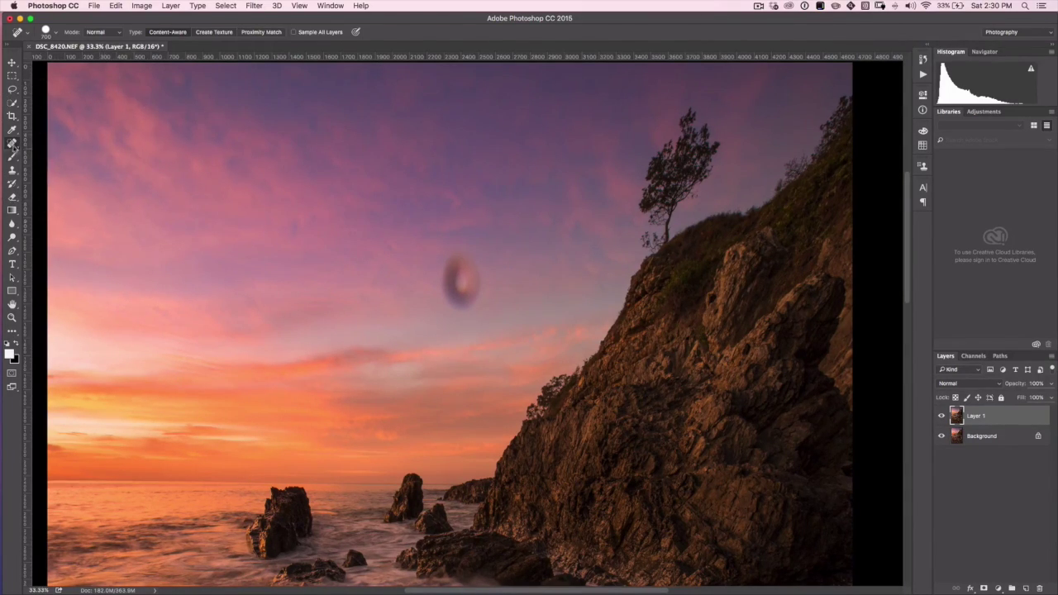
pyautogui.click(13, 144)
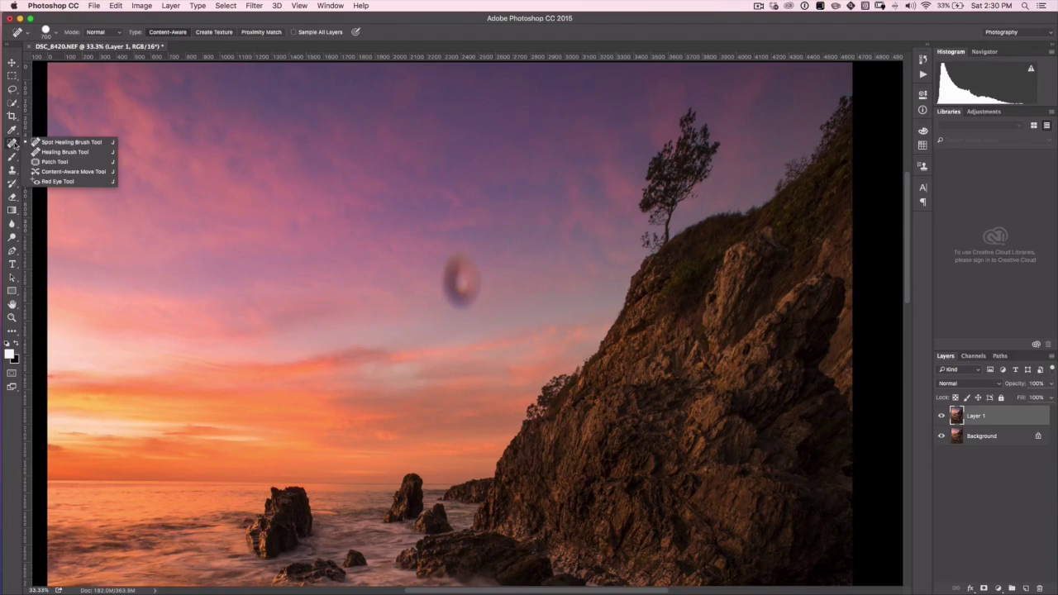
# - Patch the lens blob with clean sky from its left using the Patch Tool
pyautogui.click(54, 162)
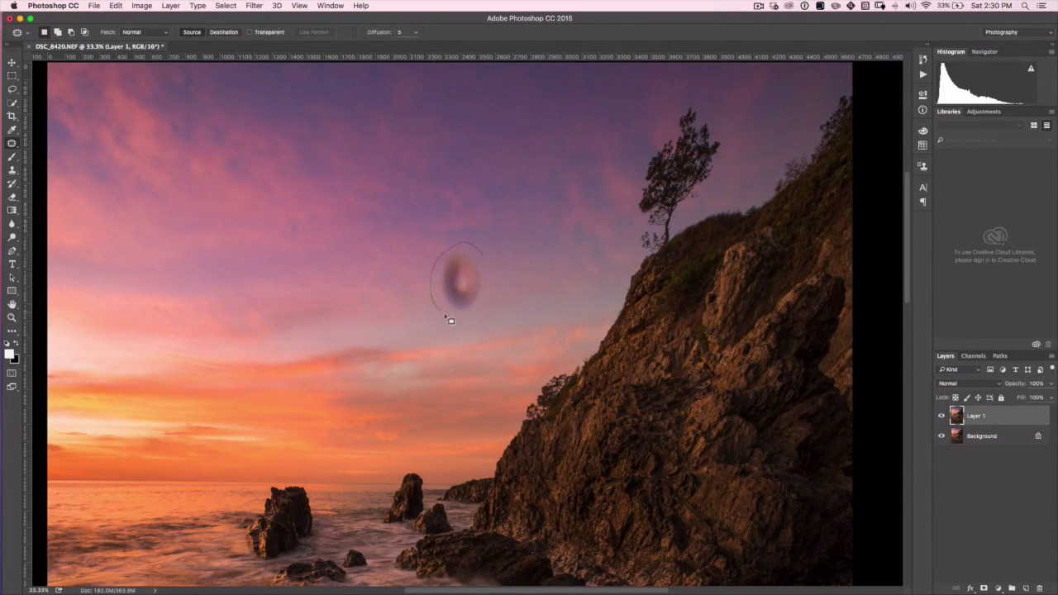
pyautogui.moveTo(497, 262); pyautogui.dragTo(470, 245)
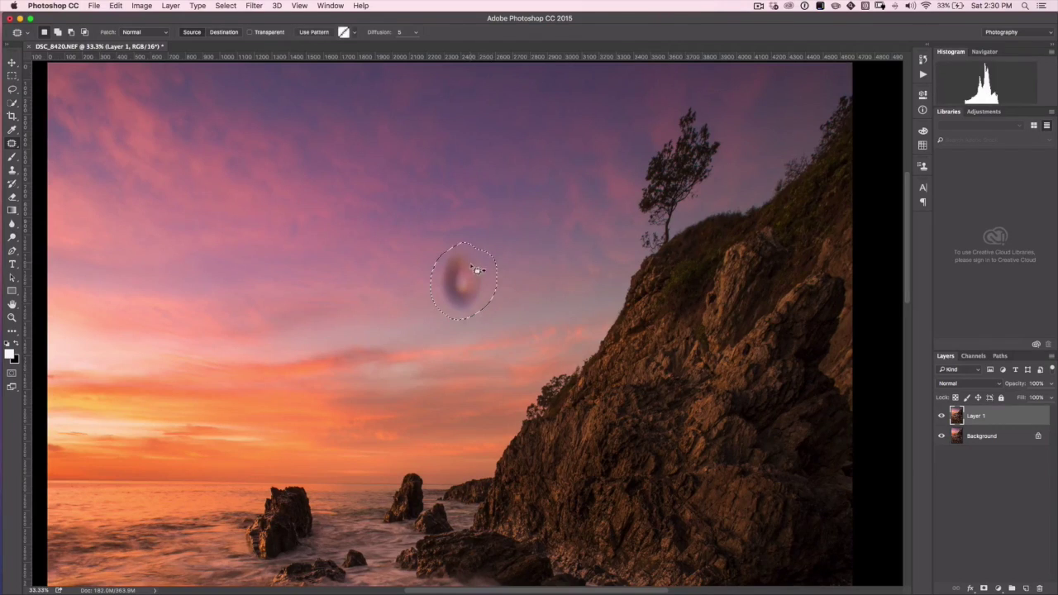
pyautogui.moveTo(467, 288)
pyautogui.mouseDown()
pyautogui.moveTo(350, 267)
pyautogui.moveTo(372, 275)
pyautogui.mouseUp()
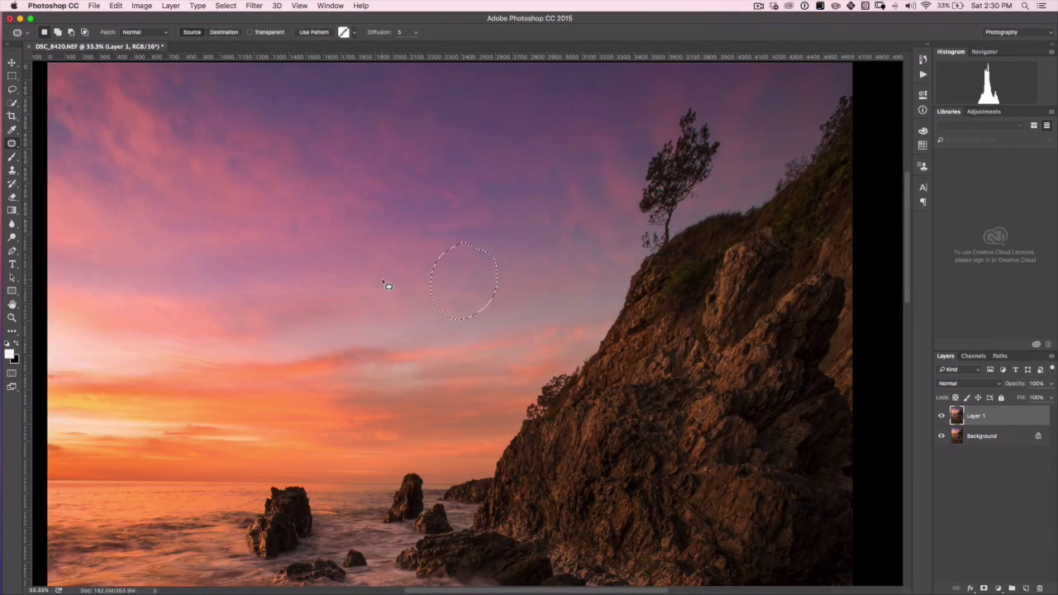
pyautogui.press('super+d')
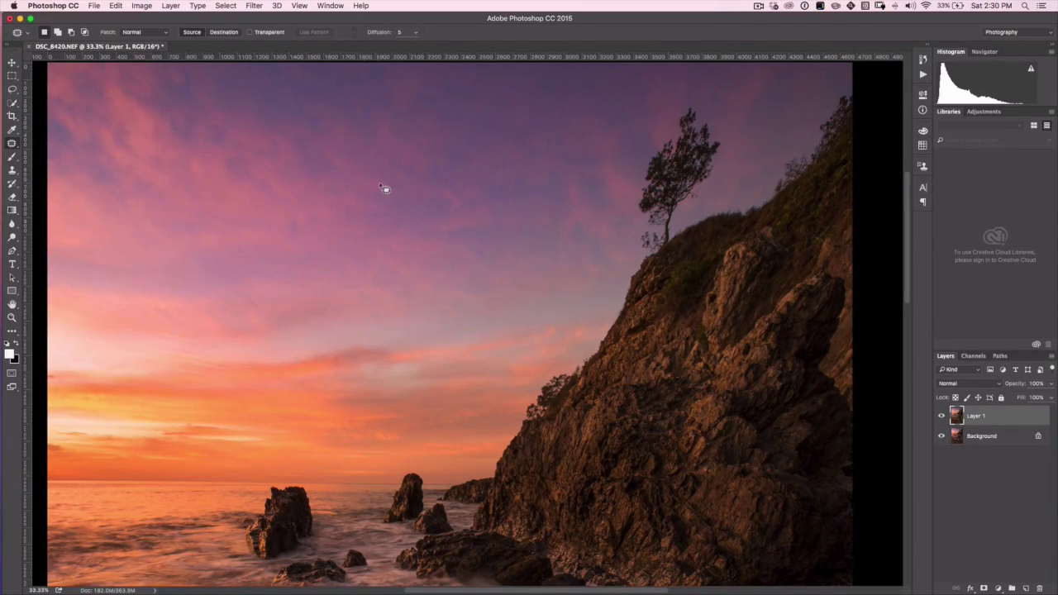
# - Patch a second blemish higher in the sky the same way
pyautogui.moveTo(379, 175)
pyautogui.mouseDown()
pyautogui.moveTo(333, 205)
pyautogui.moveTo(372, 219)
pyautogui.mouseUp()
pyautogui.moveTo(369, 175)
pyautogui.mouseDown()
pyautogui.moveTo(328, 189)
pyautogui.moveTo(248, 170)
pyautogui.moveTo(287, 196)
pyautogui.moveTo(288, 174)
pyautogui.moveTo(283, 189)
pyautogui.mouseUp()
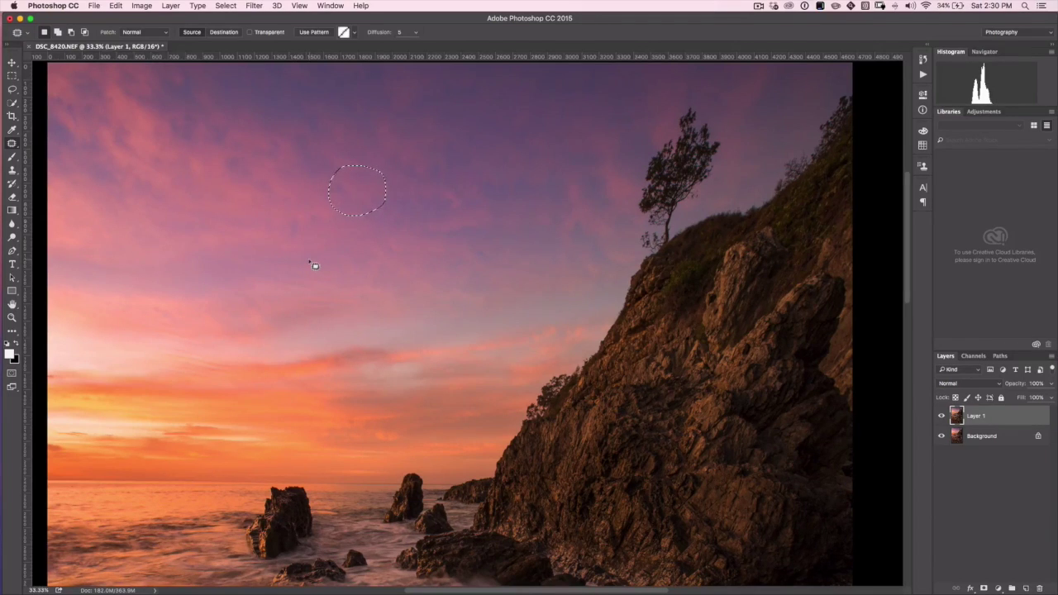
pyautogui.press('super+d')
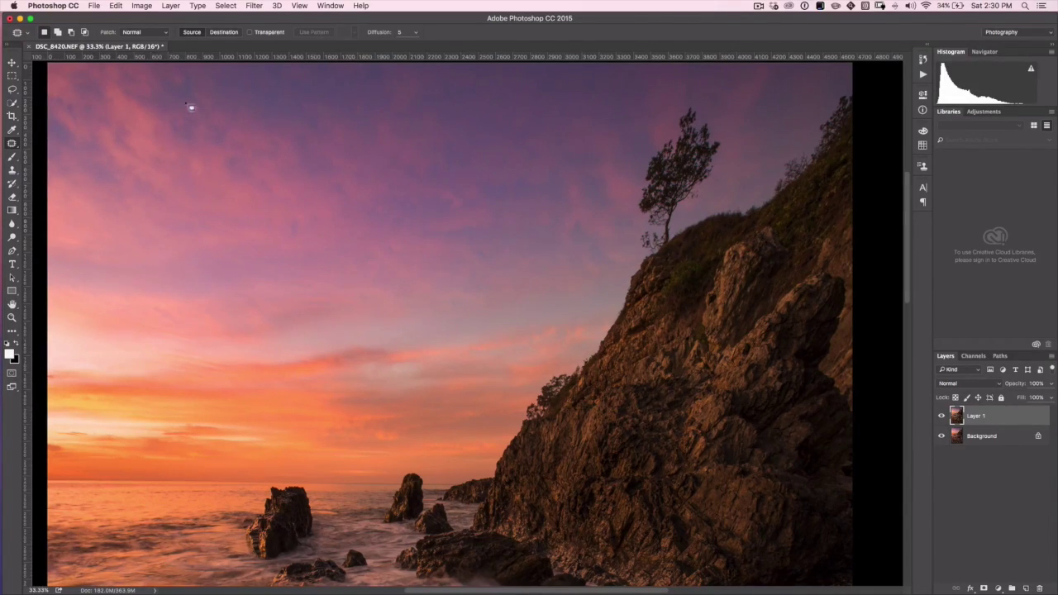
# - Return to the Spot Healing Brush and scroll to the sky beside the cliff-top tree
pyautogui.rightClick(12, 143)
pyautogui.click(74, 138)
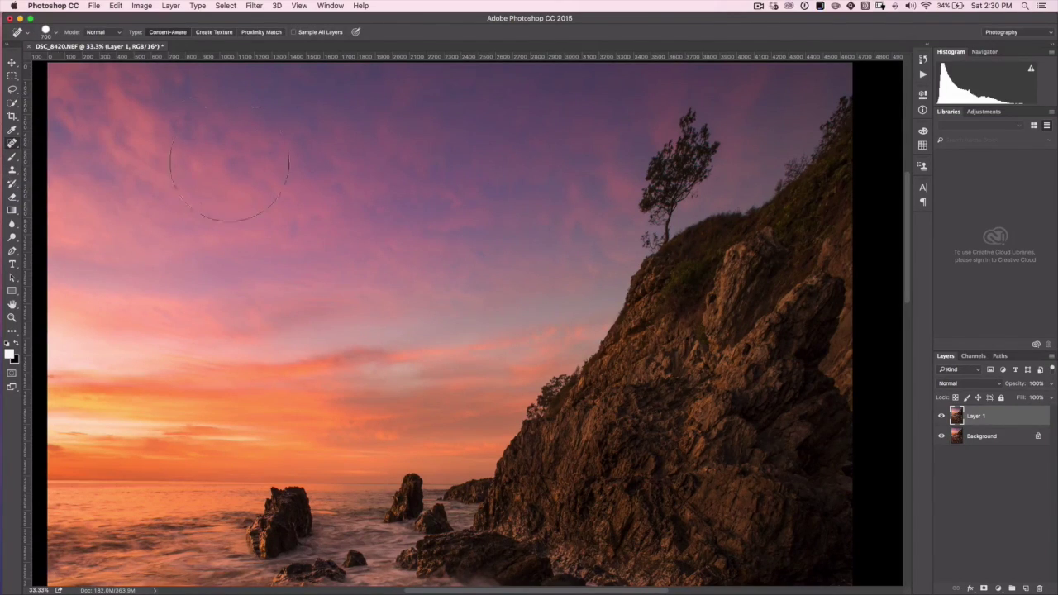
pyautogui.moveTo(190, 162); pyautogui.dragTo(255, 168)
pyautogui.hscroll(5, 307, 204)
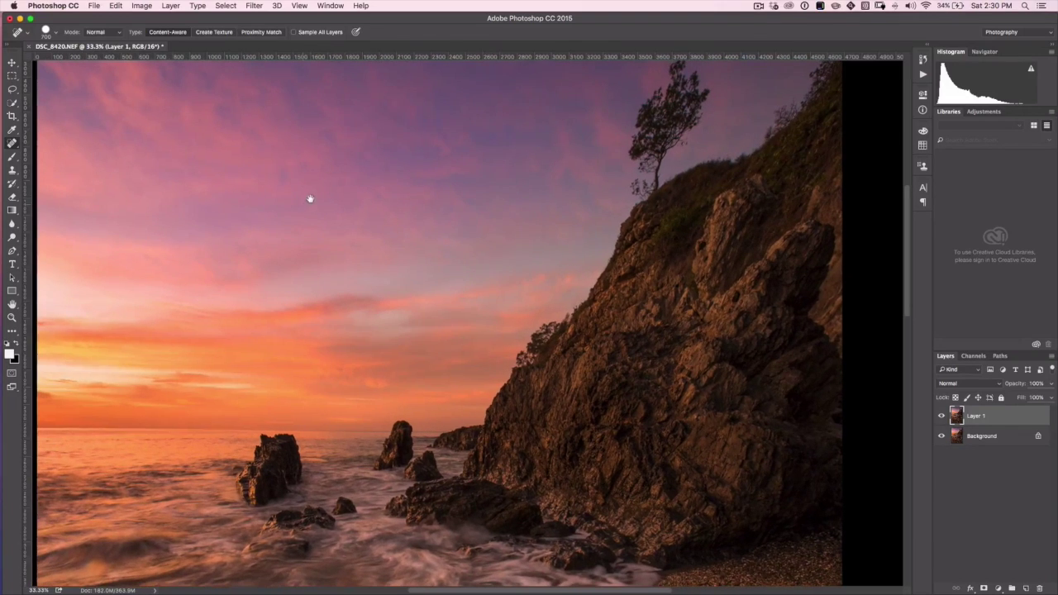
pyautogui.scroll(3, 314, 186)
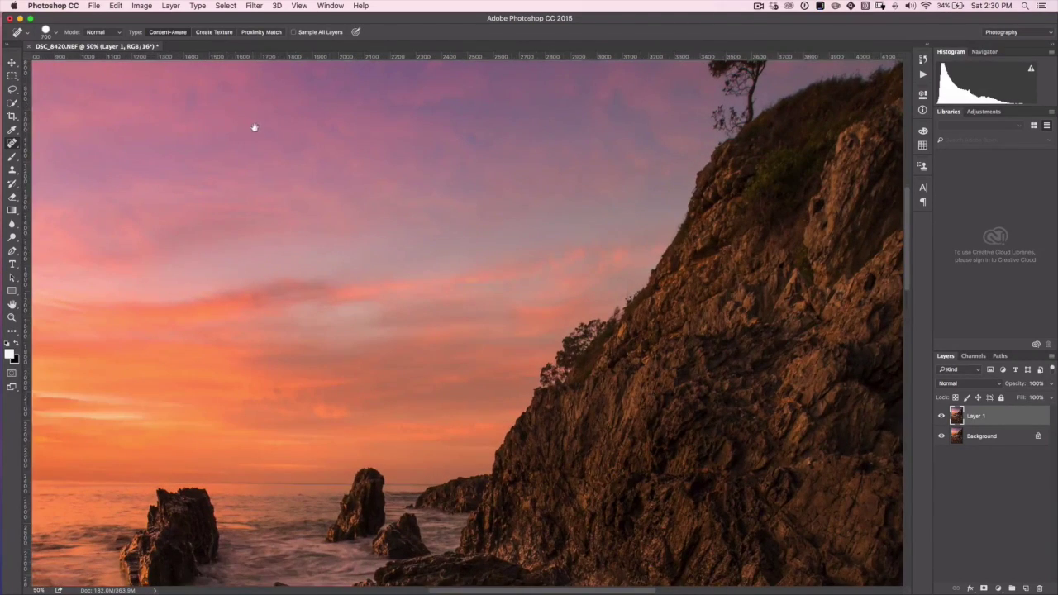
pyautogui.scroll(3, 409, 306)
pyautogui.hscroll(10, 505, 349)
pyautogui.scroll(-2, 505, 349)
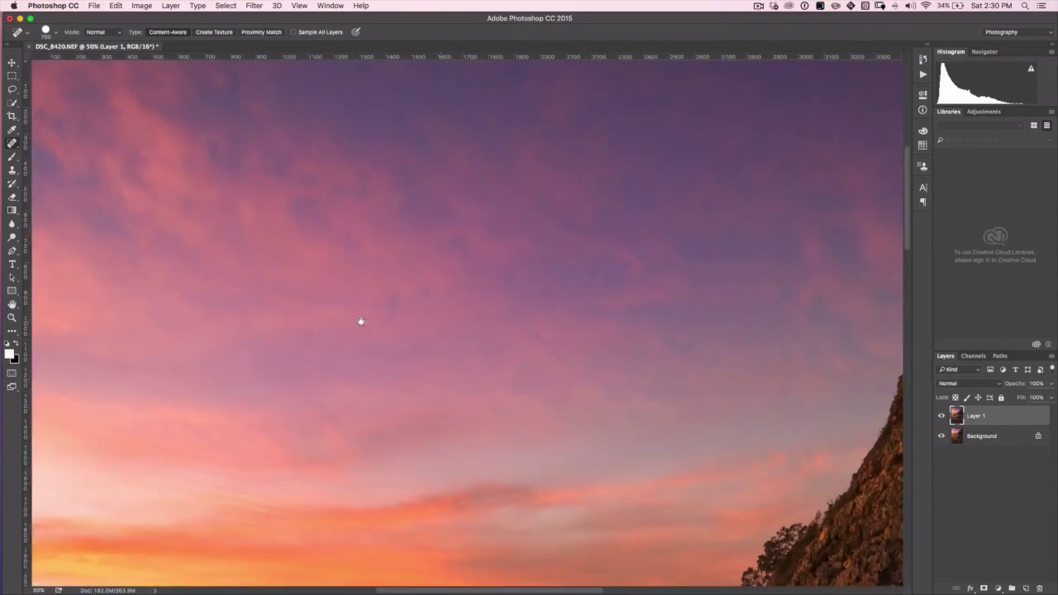
pyautogui.hscroll(8, 350, 299)
pyautogui.scroll(2, 350, 299)
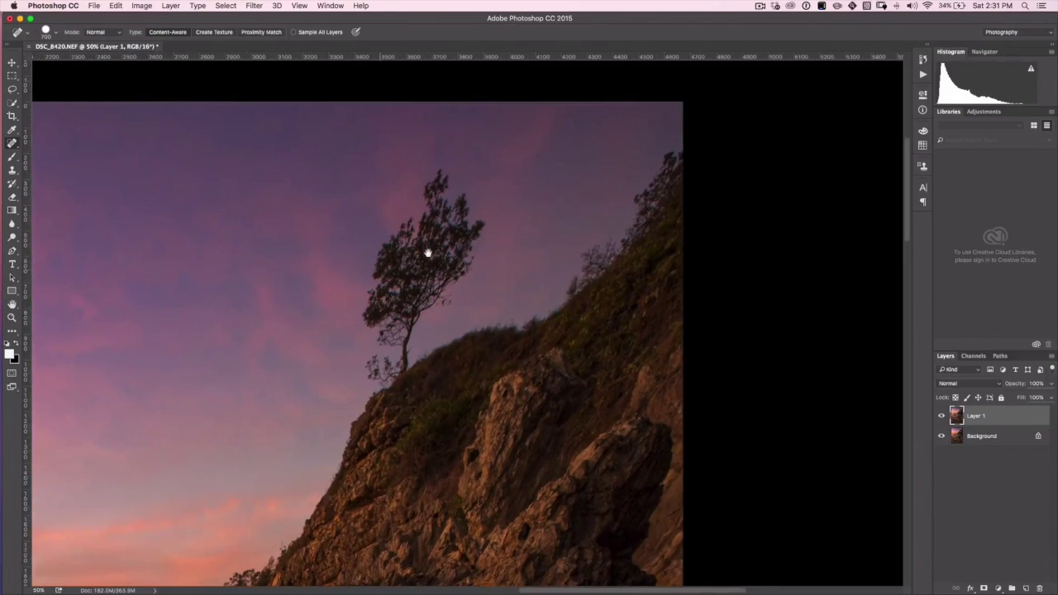
# - Heal the remaining small sky spots near the tree, then zoom out to 25%
pyautogui.press('[')
pyautogui.press('[')
pyautogui.press('[')
pyautogui.press('[')
pyautogui.press('[')
pyautogui.click(564, 159)
pyautogui.moveTo(553, 215); pyautogui.dragTo(648, 135)
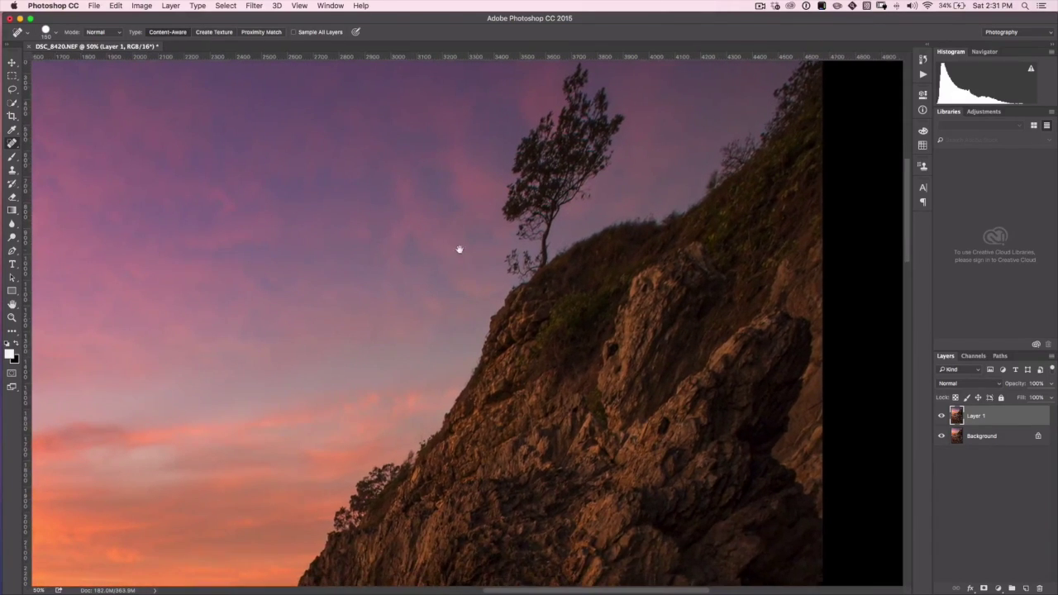
pyautogui.moveTo(461, 248); pyautogui.dragTo(633, 160)
pyautogui.moveTo(462, 286); pyautogui.dragTo(636, 226)
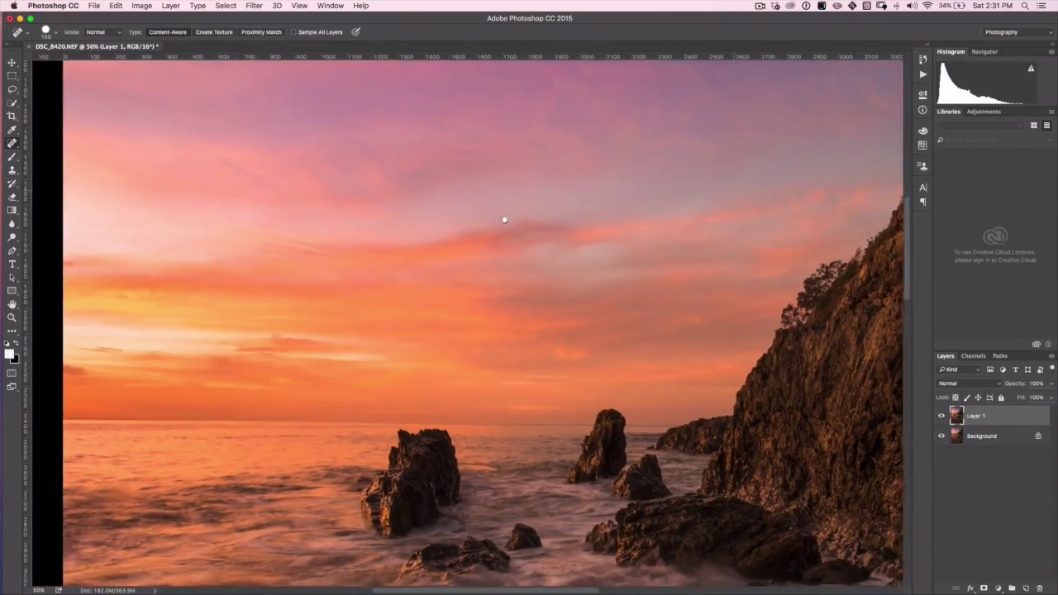
pyautogui.moveTo(447, 300); pyautogui.dragTo(379, 321)
pyautogui.scroll(5, 379, 320)
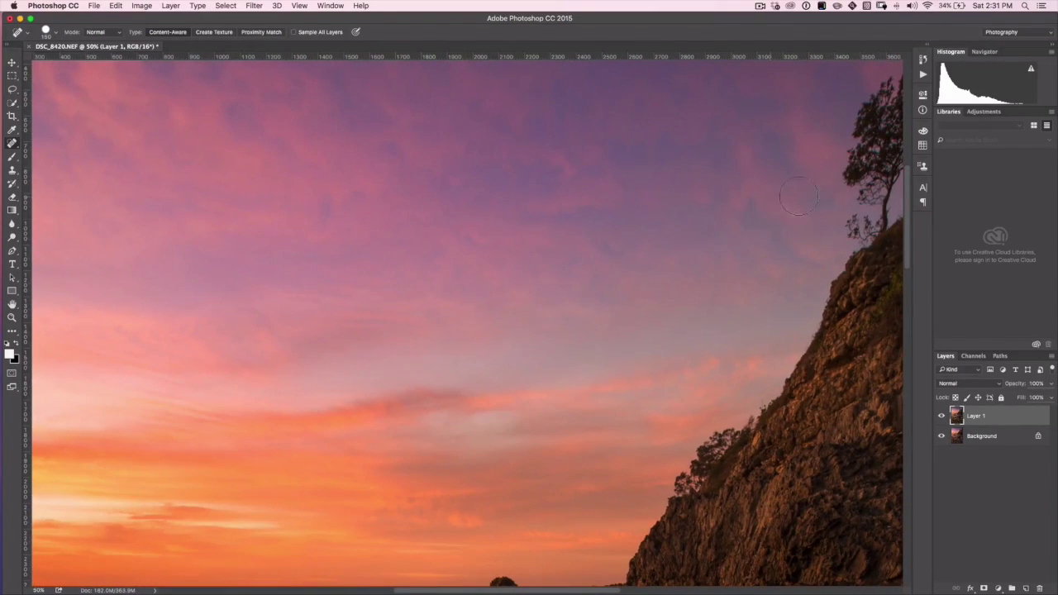
pyautogui.click(827, 197)
pyautogui.press('super+minus')
pyautogui.press('super+minus')
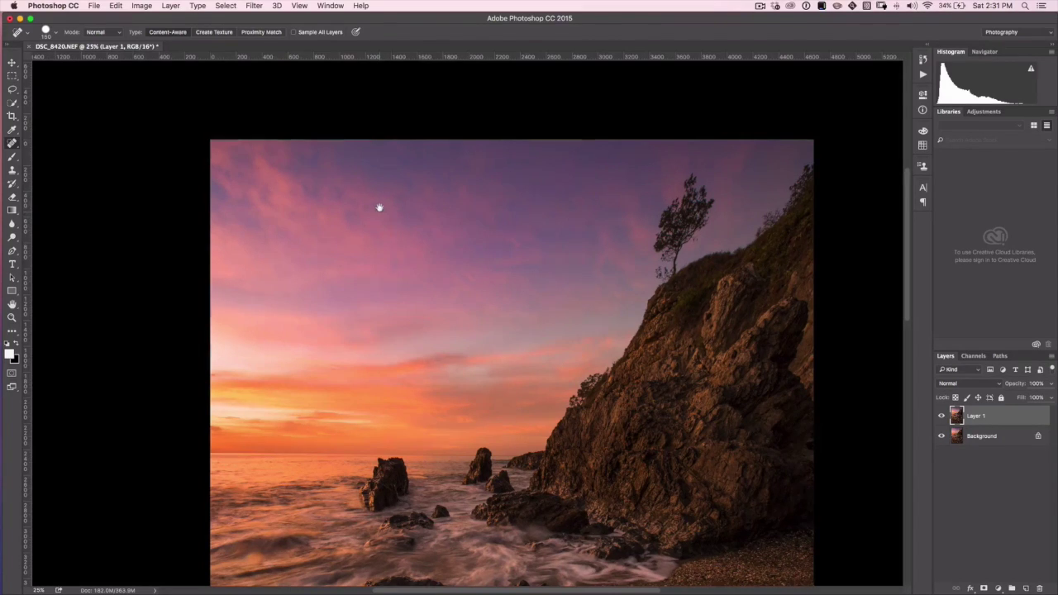
pyautogui.moveTo(379, 207); pyautogui.dragTo(366, 226)
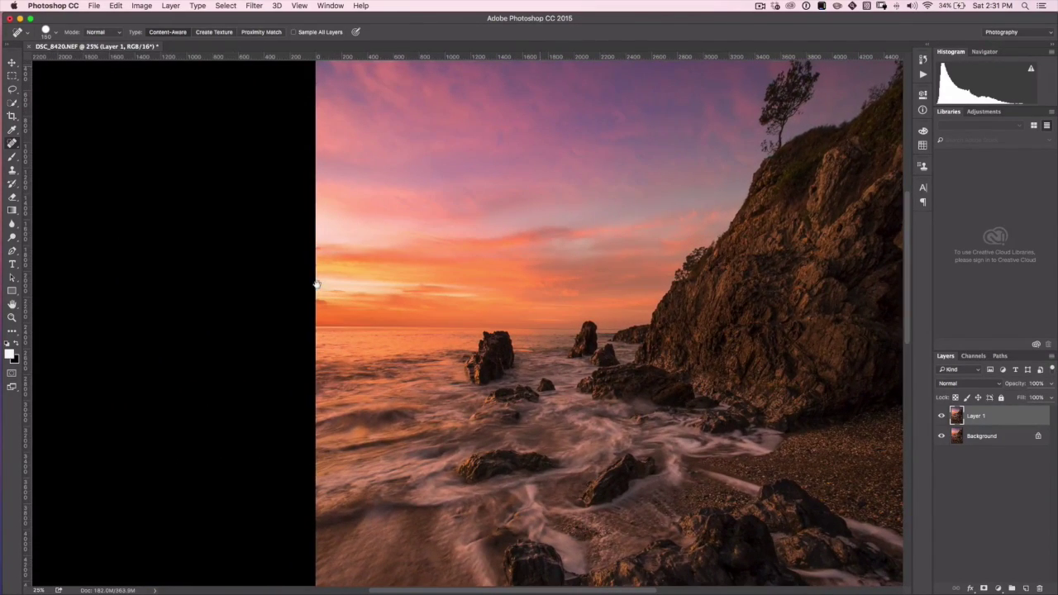
pyautogui.hscroll(6, 317, 285)
pyautogui.scroll(2, 316, 285)
pyautogui.hscroll(-1, 389, 328)
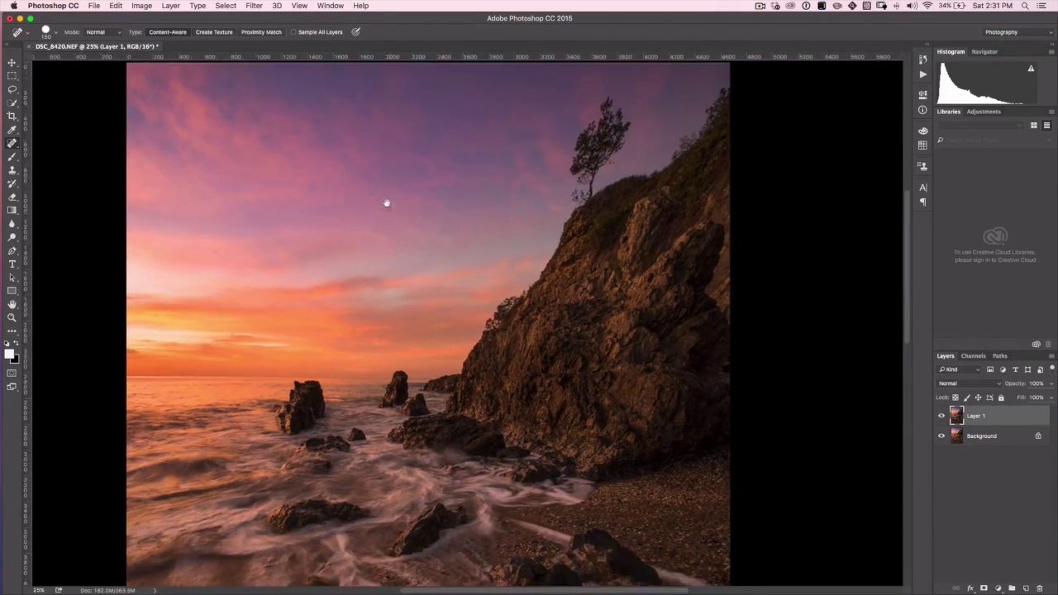
pyautogui.scroll(-10, 386, 202)
pyautogui.hscroll(-1, 406, 342)
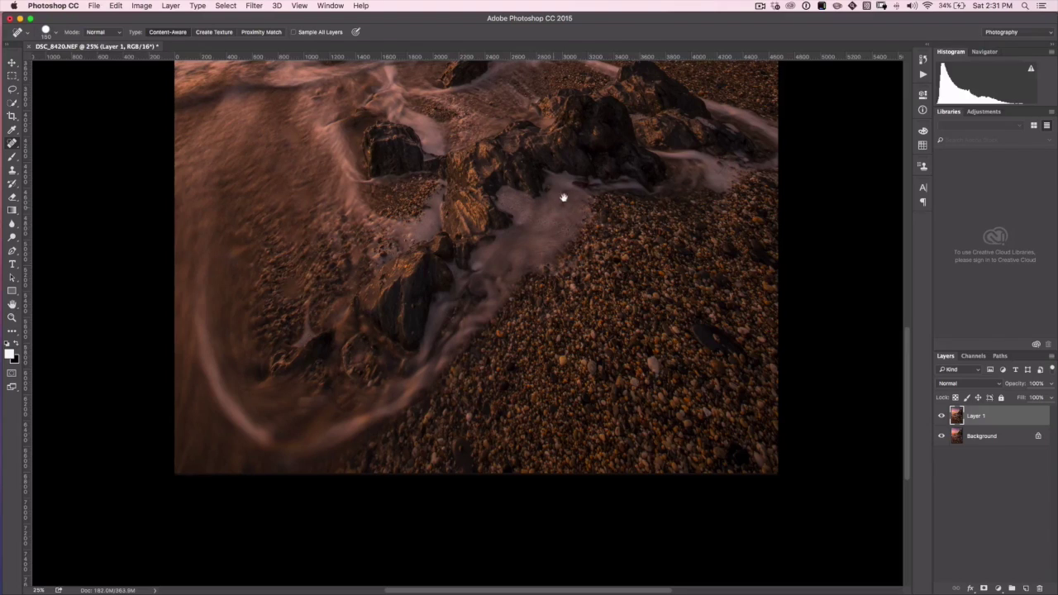
pyautogui.scroll(10, 583, 147)
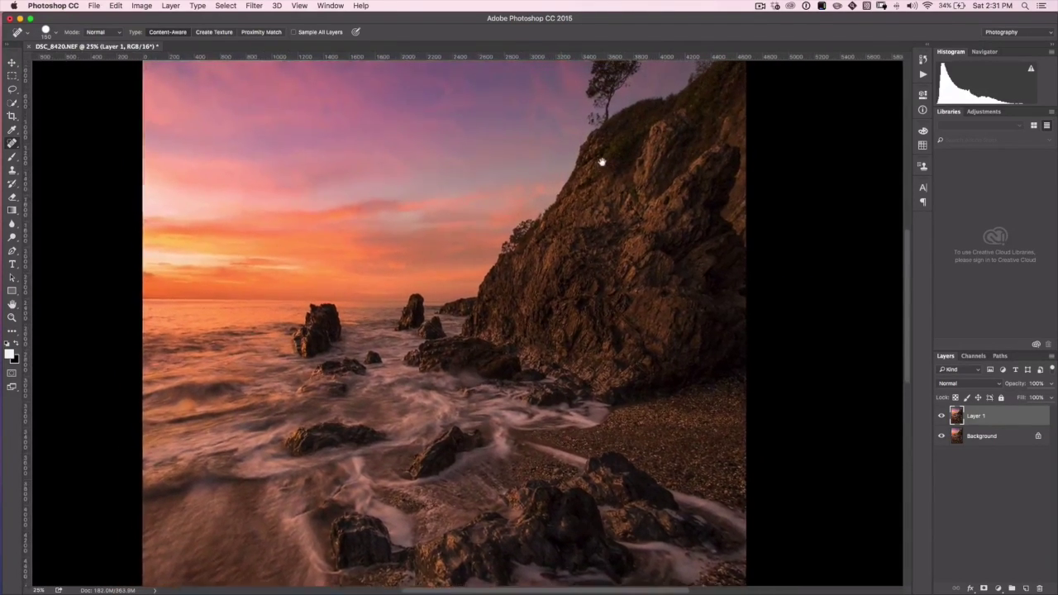
pyautogui.hscroll(4, 501, 258)
pyautogui.scroll(1, 501, 259)
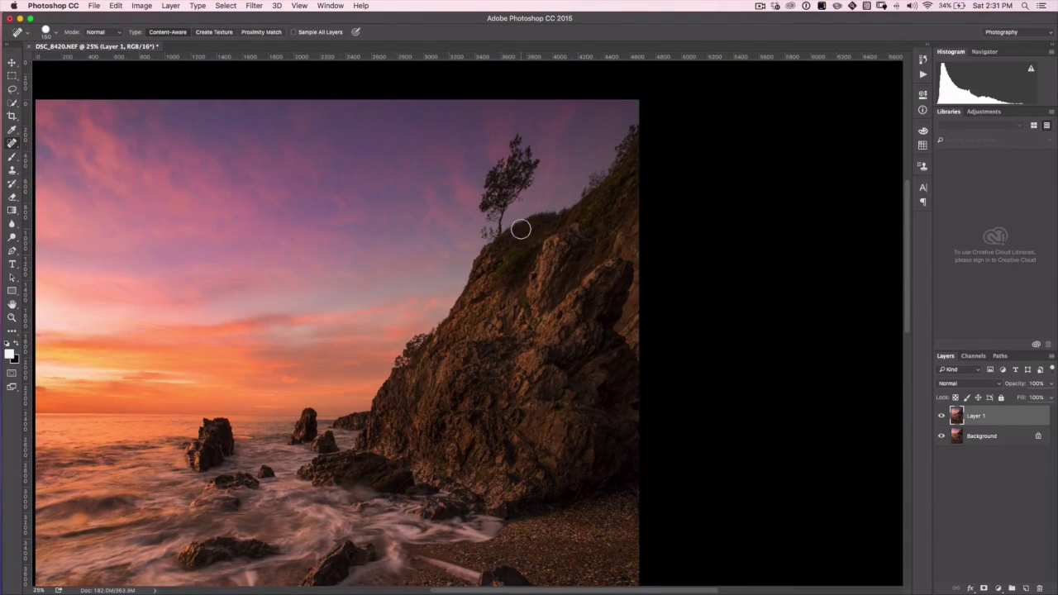
pyautogui.scroll(3, 521, 229)
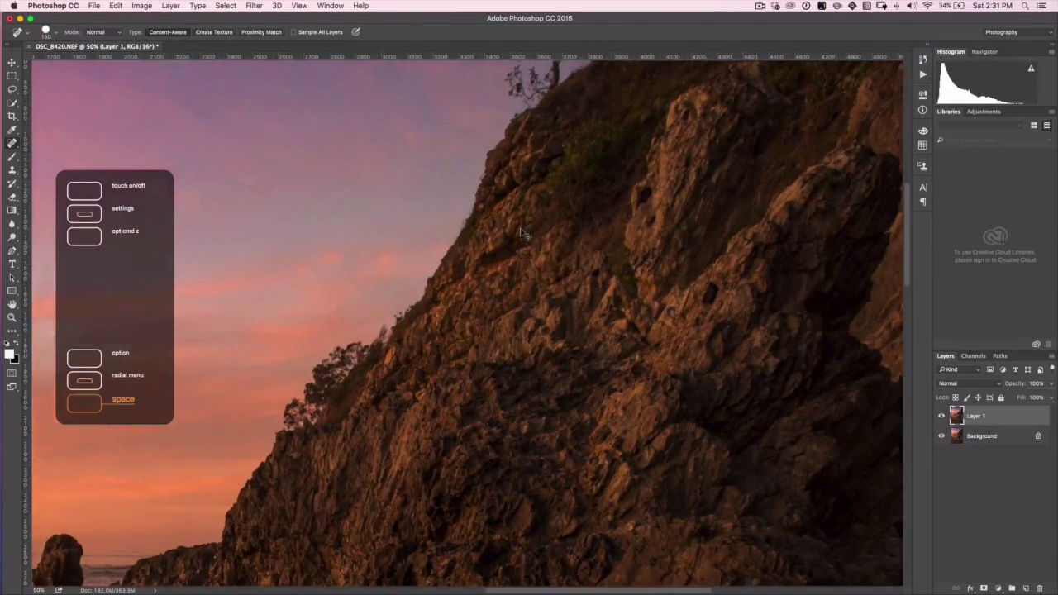
pyautogui.scroll(2, 554, 213)
pyautogui.scroll(1, 444, 401)
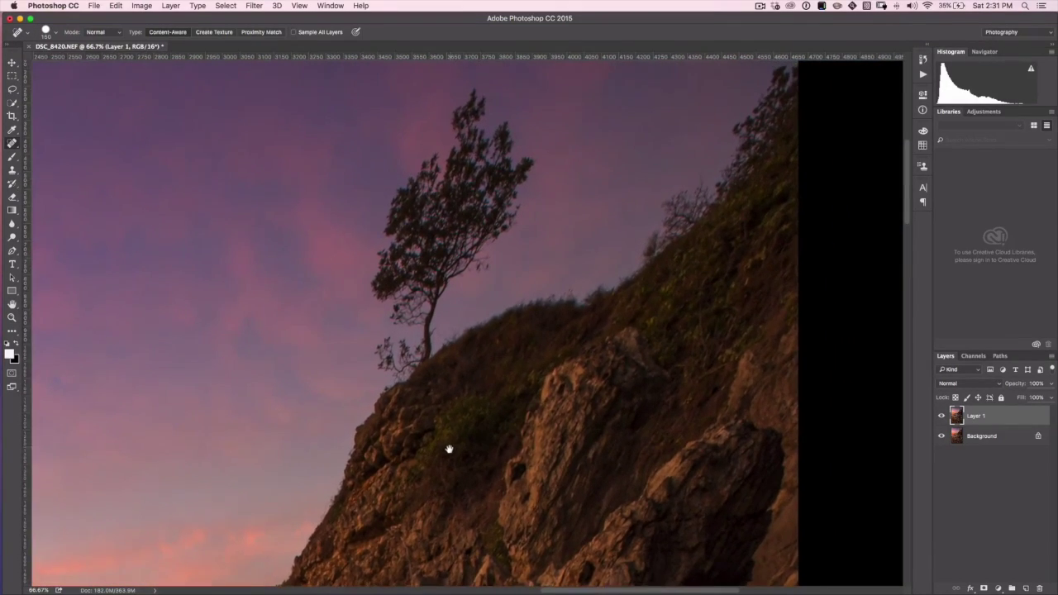
pyautogui.scroll(1, 449, 449)
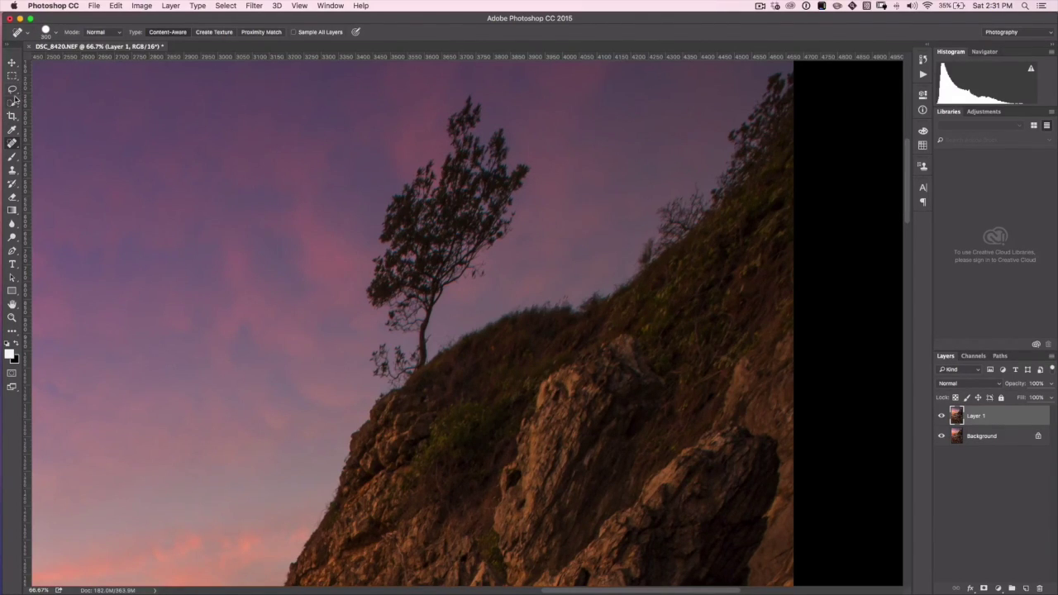
pyautogui.click(12, 171)
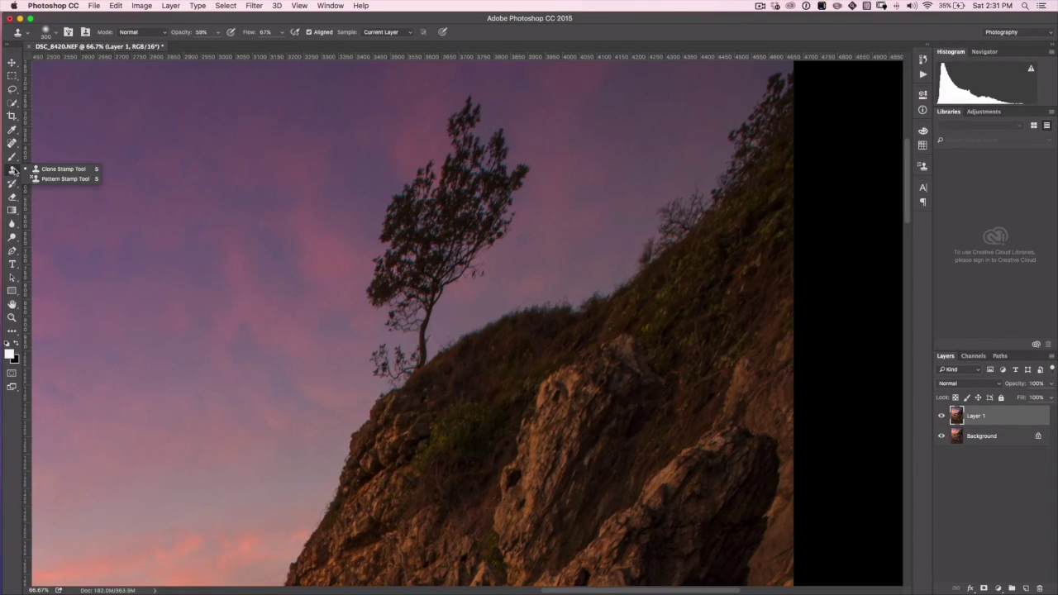
pyautogui.click(12, 88)
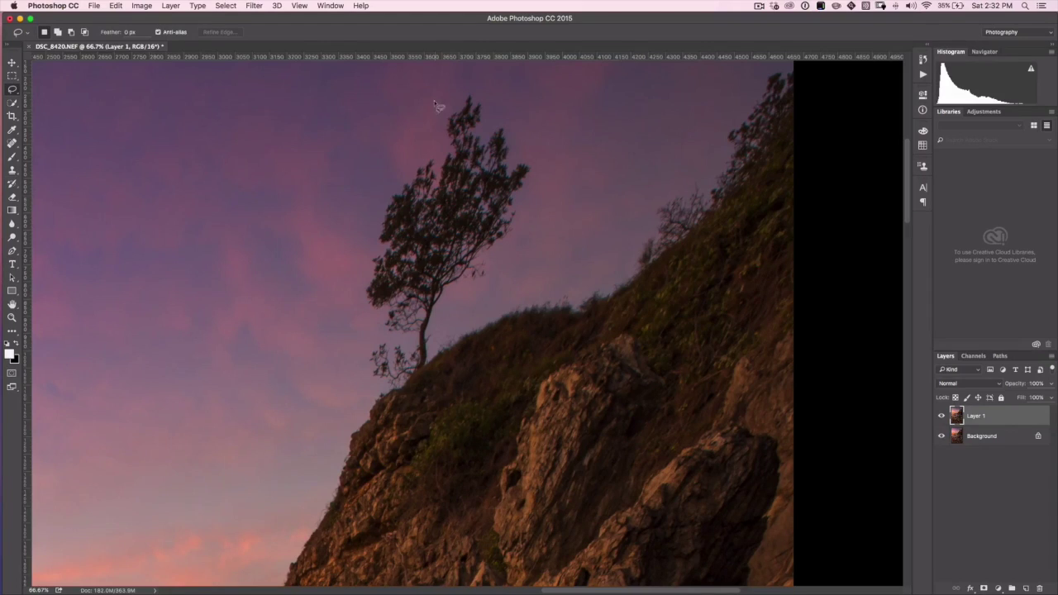
pyautogui.moveTo(444, 86)
pyautogui.mouseDown()
pyautogui.moveTo(353, 242)
pyautogui.moveTo(344, 303)
pyautogui.mouseUp()
pyautogui.moveTo(412, 350)
pyautogui.mouseDown()
pyautogui.moveTo(484, 308)
pyautogui.moveTo(543, 216)
pyautogui.moveTo(550, 121)
pyautogui.moveTo(455, 82)
pyautogui.mouseUp()
pyautogui.rightClick(469, 154)
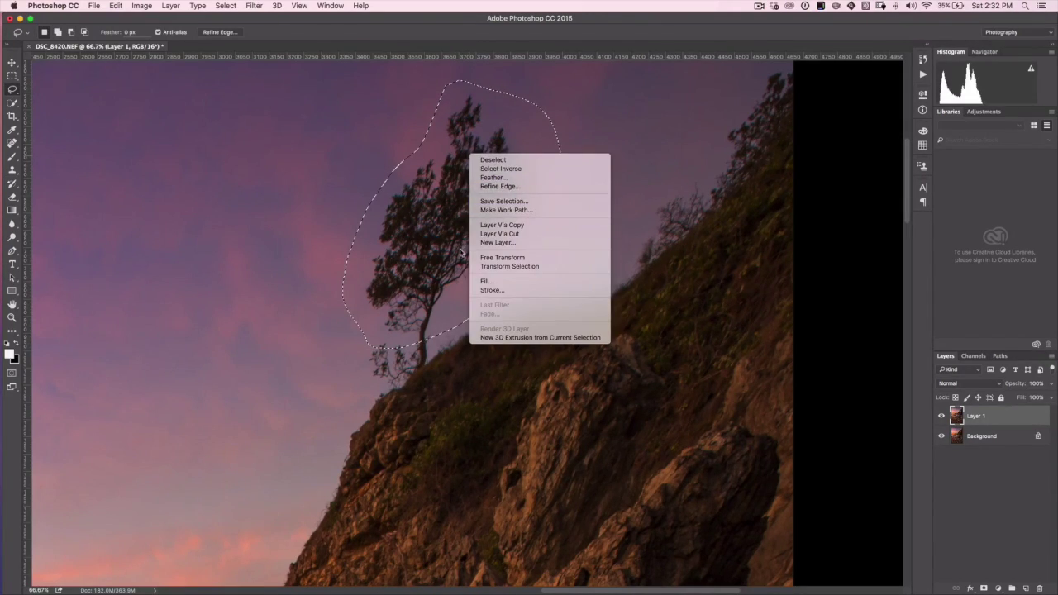
pyautogui.click(506, 285)
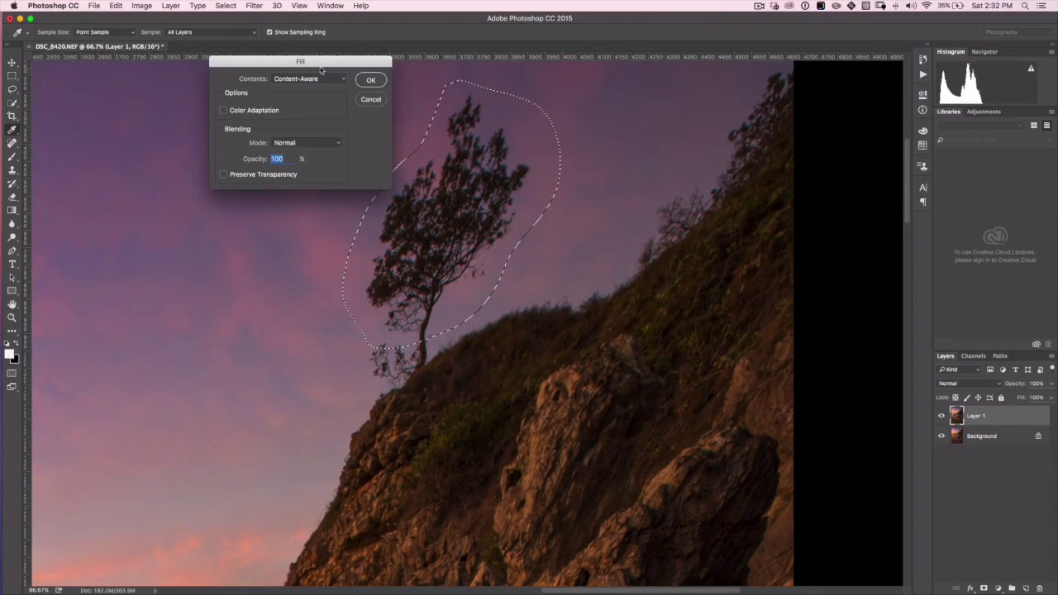
pyautogui.click(371, 80)
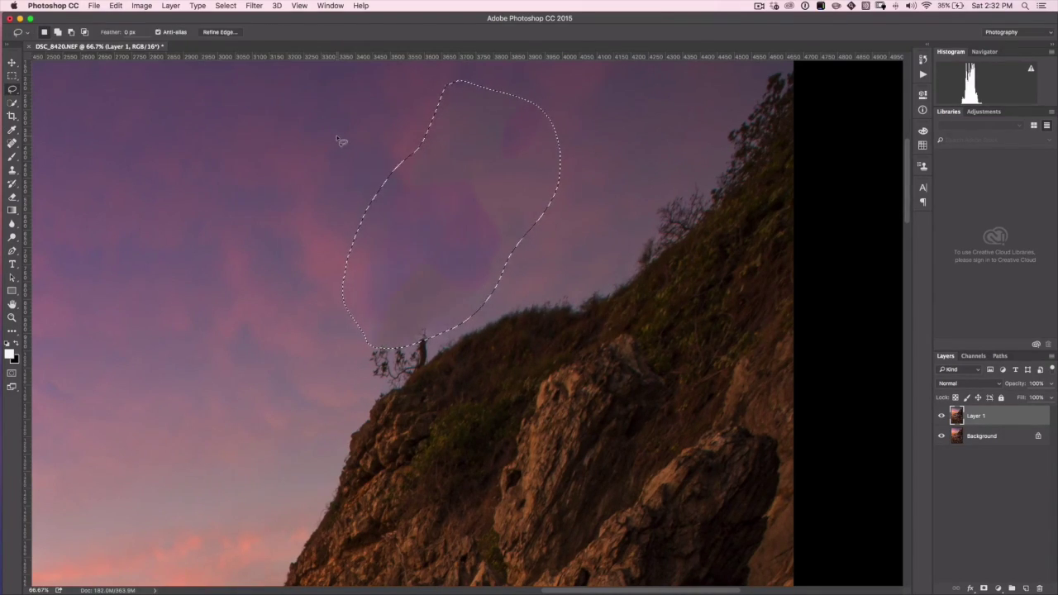
pyautogui.press('super+d')
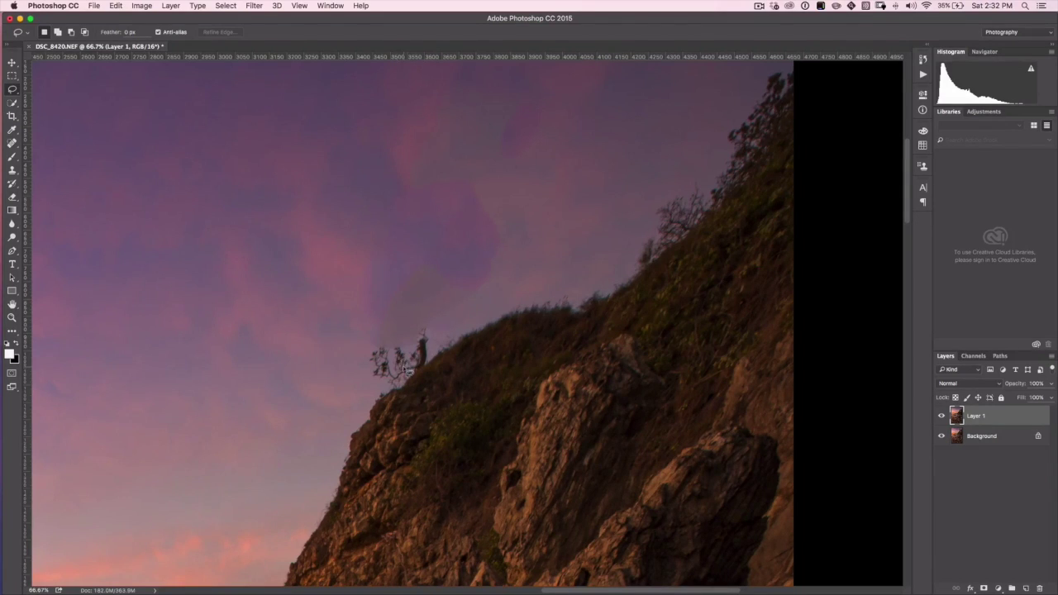
pyautogui.press('alt+super+z')
pyautogui.press('alt+super+z')
# - Clone sky over the pink patch with the Clone Stamp, then zoom to 200% on the tree
pyautogui.press('super+d')
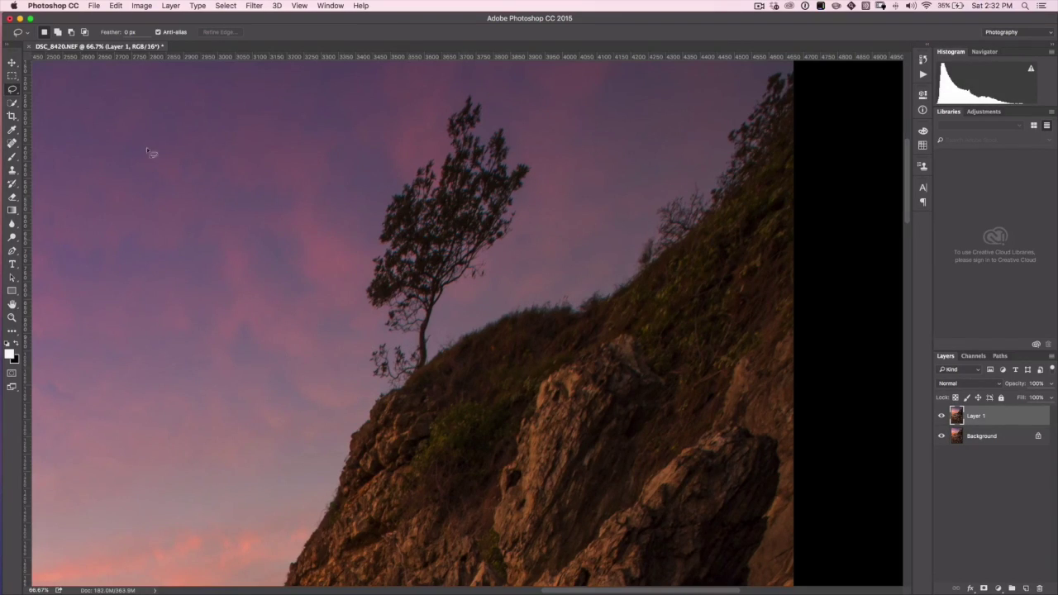
pyautogui.click(12, 172)
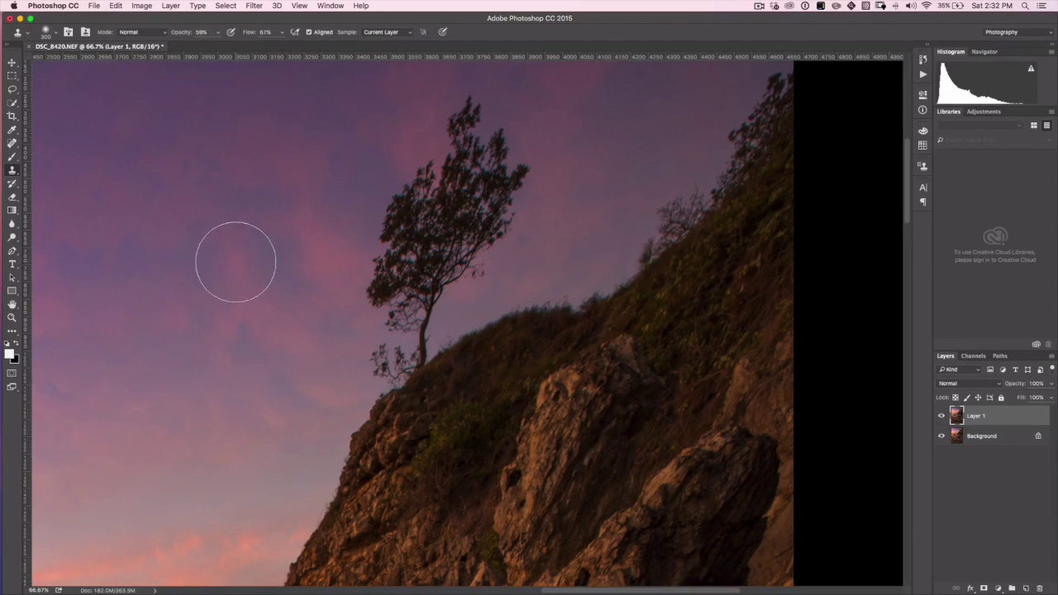
pyautogui.moveTo(234, 262); pyautogui.dragTo(247, 299)
pyautogui.press(']')
pyautogui.press('super+equal')
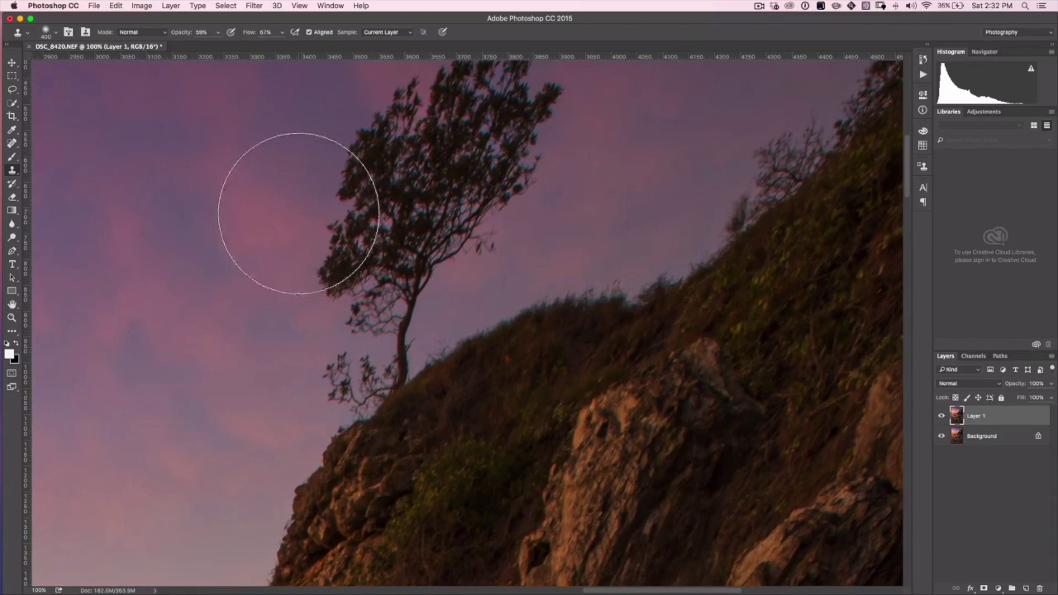
pyautogui.press('[')
pyautogui.press('[')
pyautogui.press('[')
pyautogui.press('[')
pyautogui.press('[')
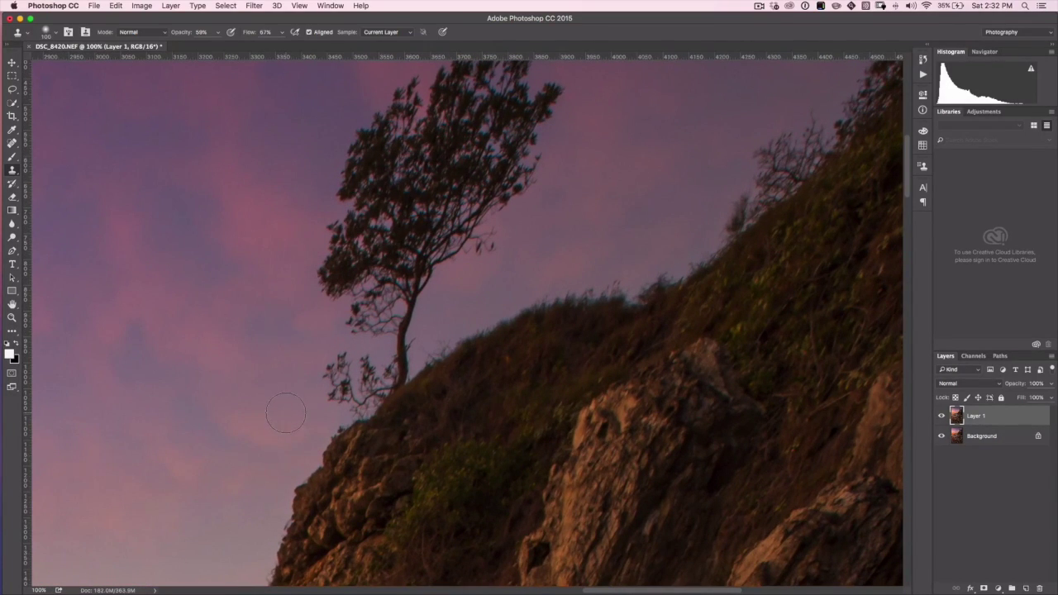
pyautogui.press('super+equal')
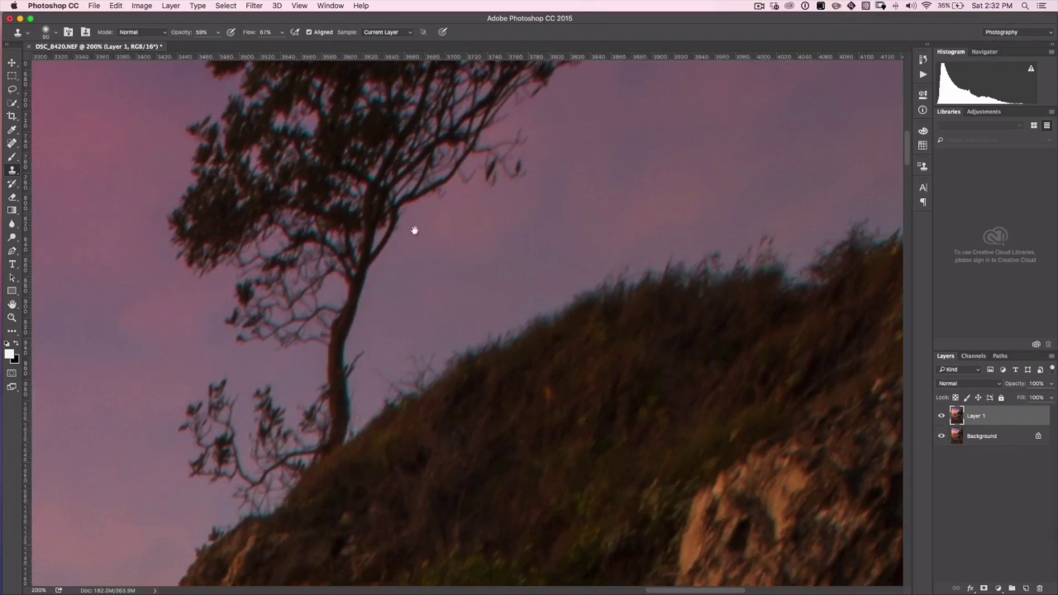
pyautogui.moveTo(413, 229); pyautogui.dragTo(631, 80)
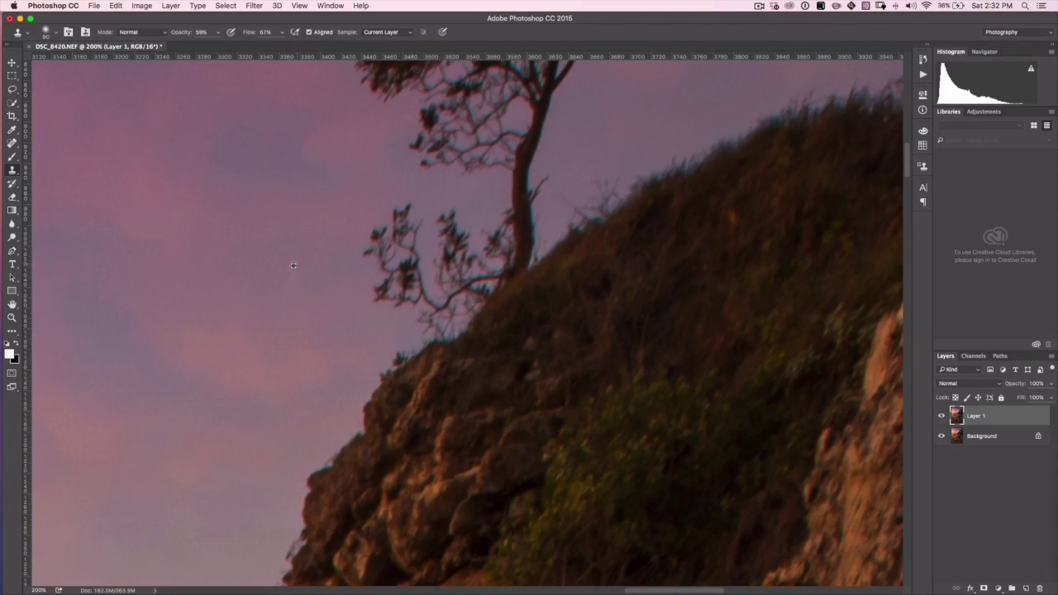
# - Paint sky over the tree's lower branches and trunk base, then raise opacity to 76%
pyautogui.moveTo(389, 242)
pyautogui.mouseDown()
pyautogui.moveTo(371, 237)
pyautogui.moveTo(403, 216)
pyautogui.mouseUp()
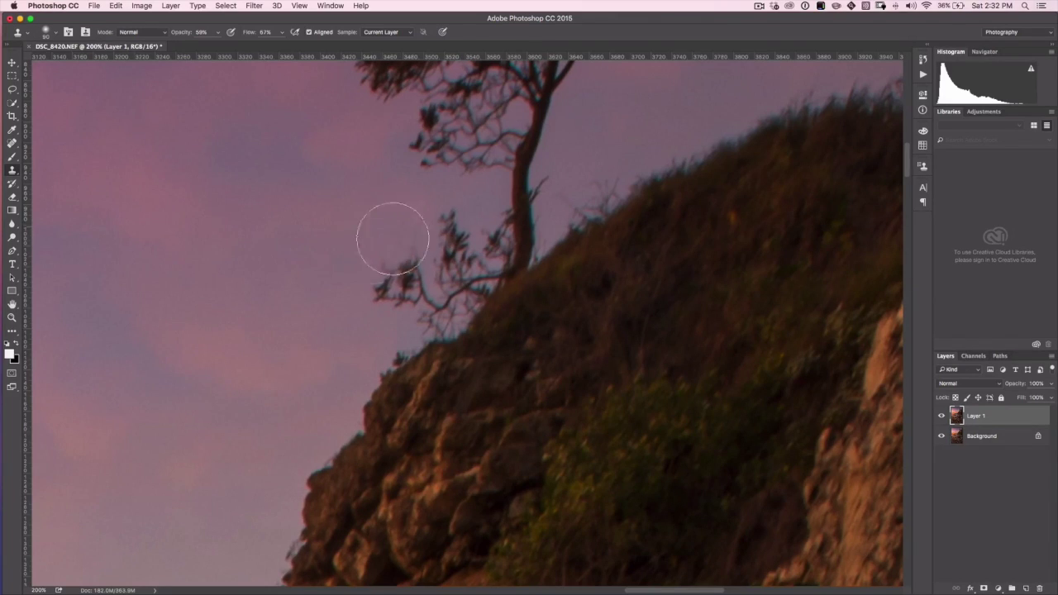
pyautogui.moveTo(401, 224)
pyautogui.mouseDown()
pyautogui.moveTo(375, 268)
pyautogui.moveTo(386, 261)
pyautogui.moveTo(395, 285)
pyautogui.moveTo(383, 281)
pyautogui.moveTo(420, 269)
pyautogui.moveTo(405, 291)
pyautogui.moveTo(420, 274)
pyautogui.moveTo(409, 300)
pyautogui.moveTo(431, 318)
pyautogui.moveTo(450, 300)
pyautogui.moveTo(419, 325)
pyautogui.moveTo(479, 299)
pyautogui.moveTo(457, 328)
pyautogui.moveTo(429, 332)
pyautogui.mouseUp()
pyautogui.press('[')
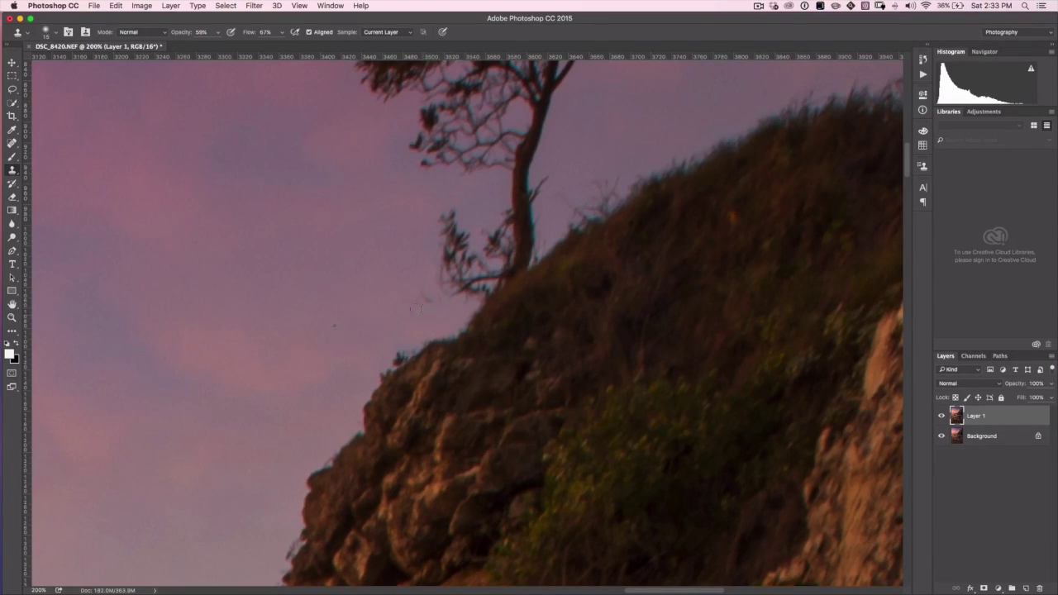
pyautogui.moveTo(527, 247)
pyautogui.mouseDown()
pyautogui.moveTo(522, 264)
pyautogui.moveTo(479, 294)
pyautogui.moveTo(464, 300)
pyautogui.moveTo(503, 275)
pyautogui.moveTo(436, 289)
pyautogui.mouseUp()
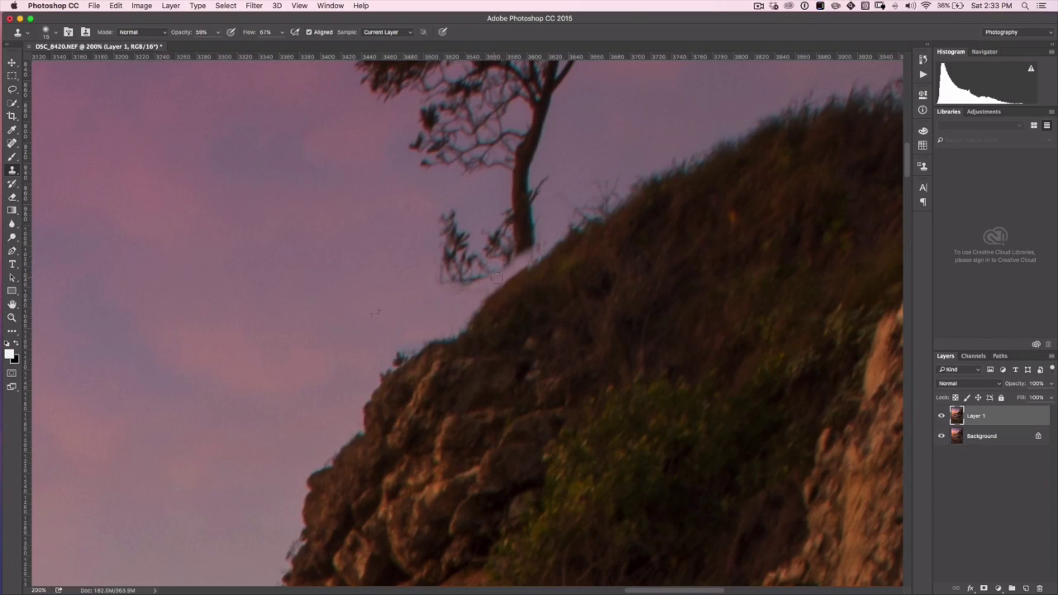
pyautogui.click(522, 239)
pyautogui.moveTo(533, 247)
pyautogui.mouseDown()
pyautogui.moveTo(526, 239)
pyautogui.moveTo(507, 262)
pyautogui.mouseUp()
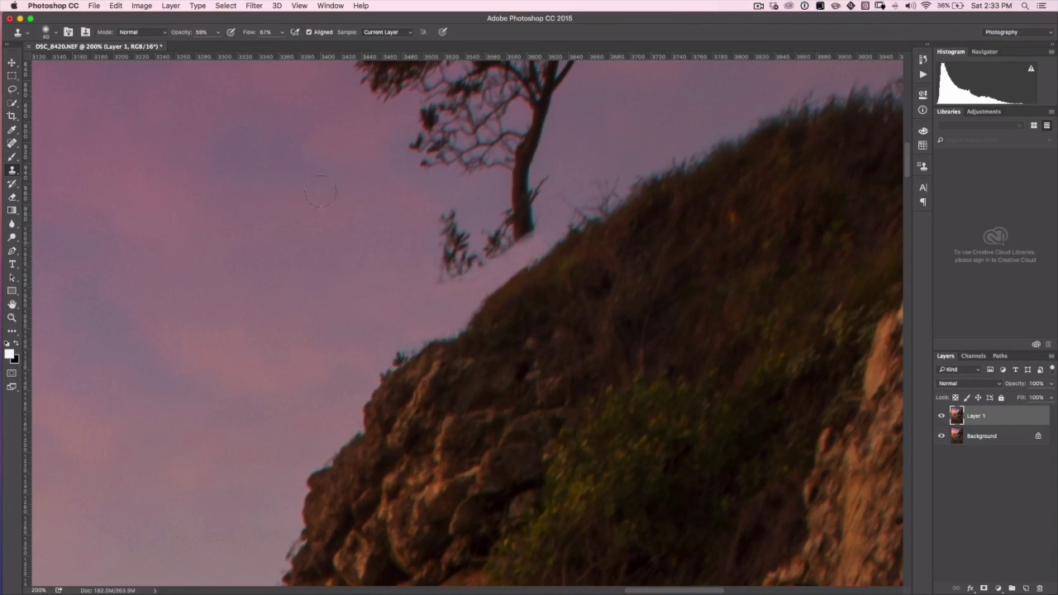
pyautogui.moveTo(181, 33); pyautogui.dragTo(253, 31)
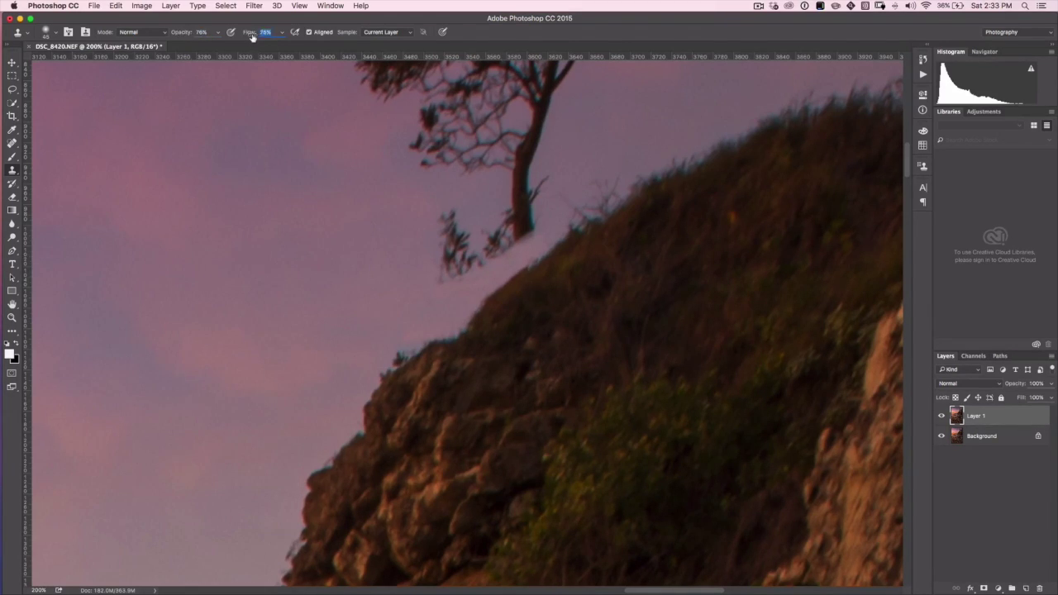
# - Clone more sky over the remaining lower trunk and branches of the tree
pyautogui.keyDown('alt'); pyautogui.click(357, 268); pyautogui.keyUp('alt')
pyautogui.moveTo(517, 224)
pyautogui.mouseDown()
pyautogui.moveTo(500, 248)
pyautogui.moveTo(447, 261)
pyautogui.moveTo(467, 250)
pyautogui.moveTo(441, 268)
pyautogui.moveTo(501, 235)
pyautogui.moveTo(457, 254)
pyautogui.moveTo(466, 215)
pyautogui.moveTo(437, 227)
pyautogui.moveTo(458, 230)
pyautogui.moveTo(445, 226)
pyautogui.moveTo(452, 213)
pyautogui.moveTo(439, 277)
pyautogui.mouseUp()
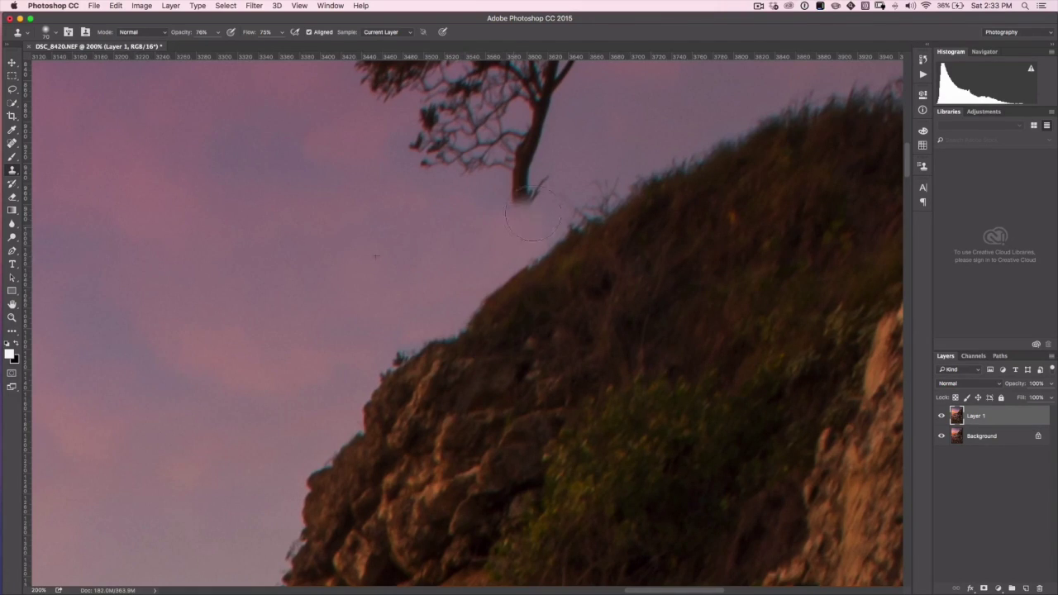
pyautogui.moveTo(534, 216)
pyautogui.mouseDown()
pyautogui.moveTo(546, 177)
pyautogui.moveTo(524, 203)
pyautogui.moveTo(533, 208)
pyautogui.moveTo(522, 167)
pyautogui.moveTo(513, 194)
pyautogui.moveTo(529, 149)
pyautogui.moveTo(510, 187)
pyautogui.mouseUp()
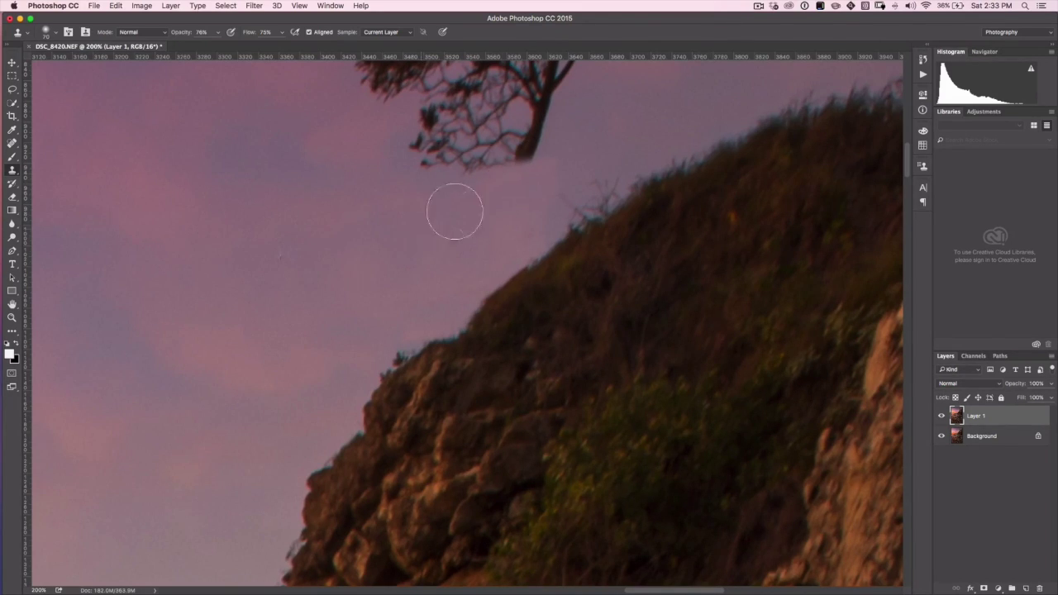
# - Lasso the cliff-top tree at 50% zoom and content-aware fill it
pyautogui.press('super+minus')
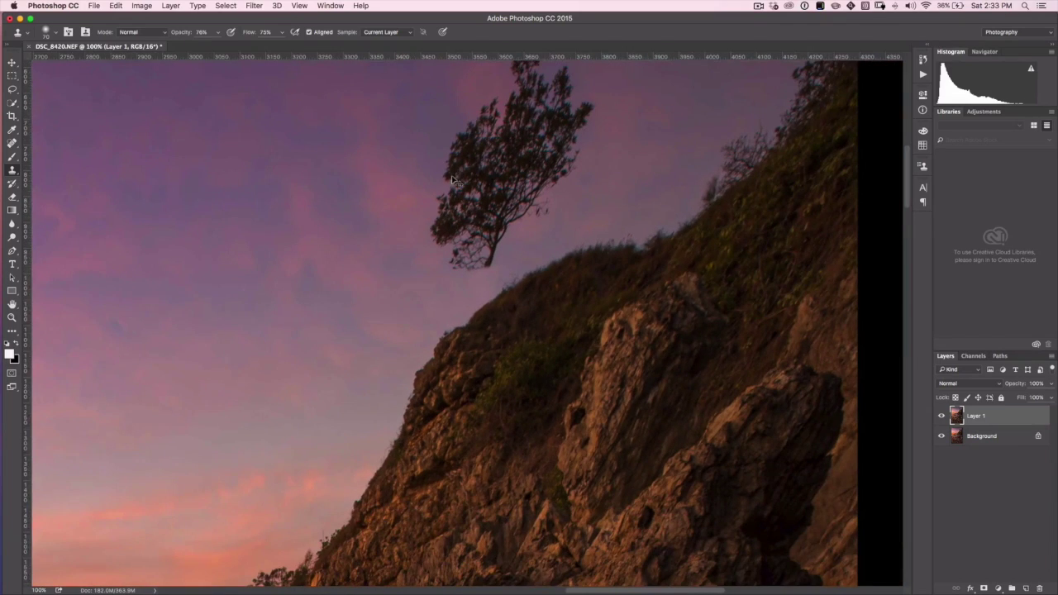
pyautogui.press('super+minus')
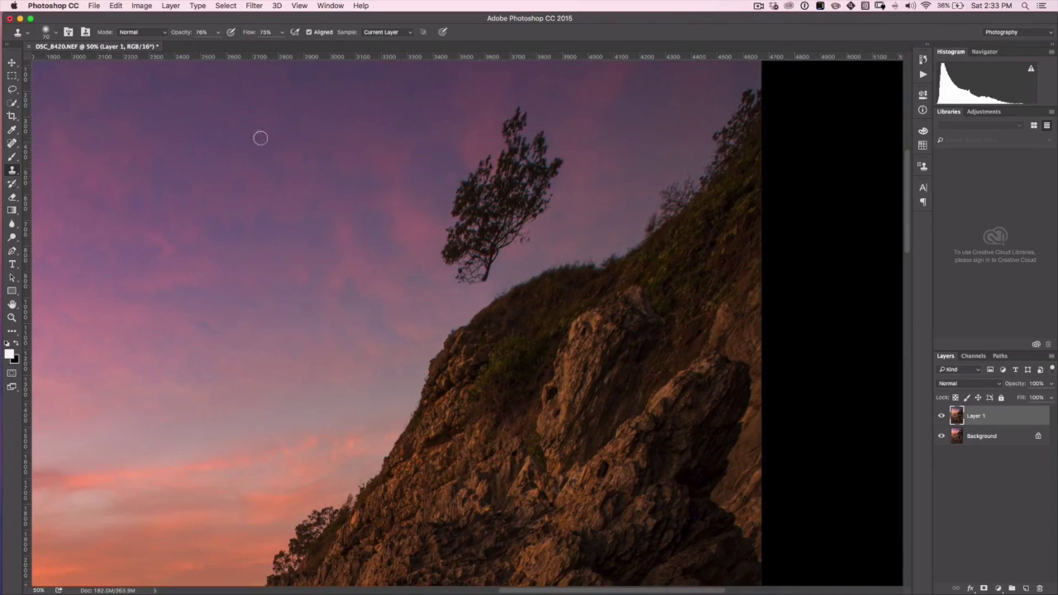
pyautogui.click(17, 90)
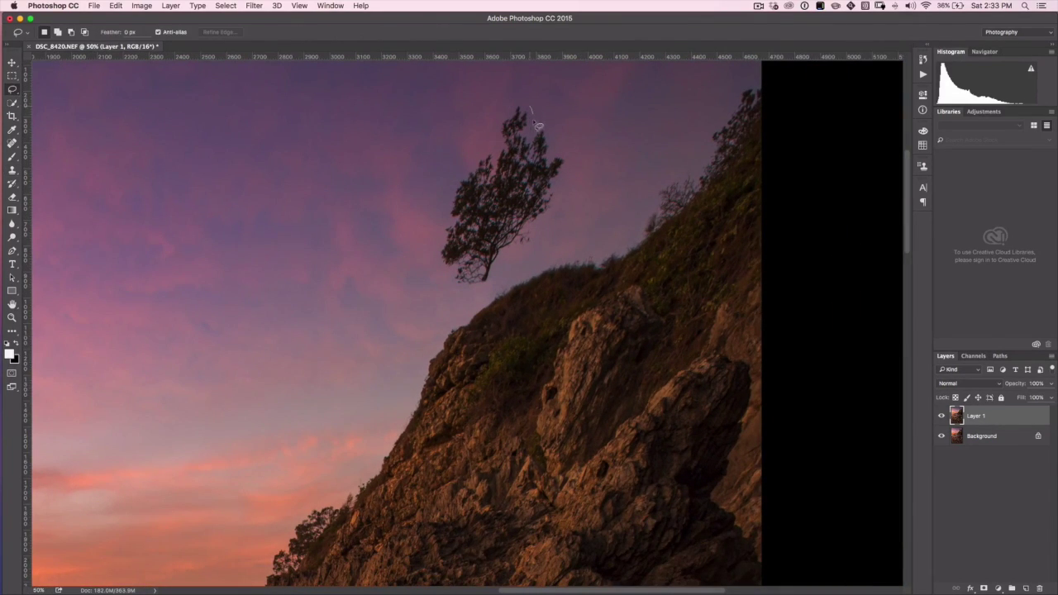
pyautogui.moveTo(550, 131); pyautogui.dragTo(563, 152)
pyautogui.moveTo(548, 229)
pyautogui.mouseDown()
pyautogui.moveTo(499, 283)
pyautogui.moveTo(469, 293)
pyautogui.moveTo(437, 240)
pyautogui.moveTo(470, 159)
pyautogui.moveTo(521, 99)
pyautogui.moveTo(556, 142)
pyautogui.mouseUp()
pyautogui.rightClick(507, 175)
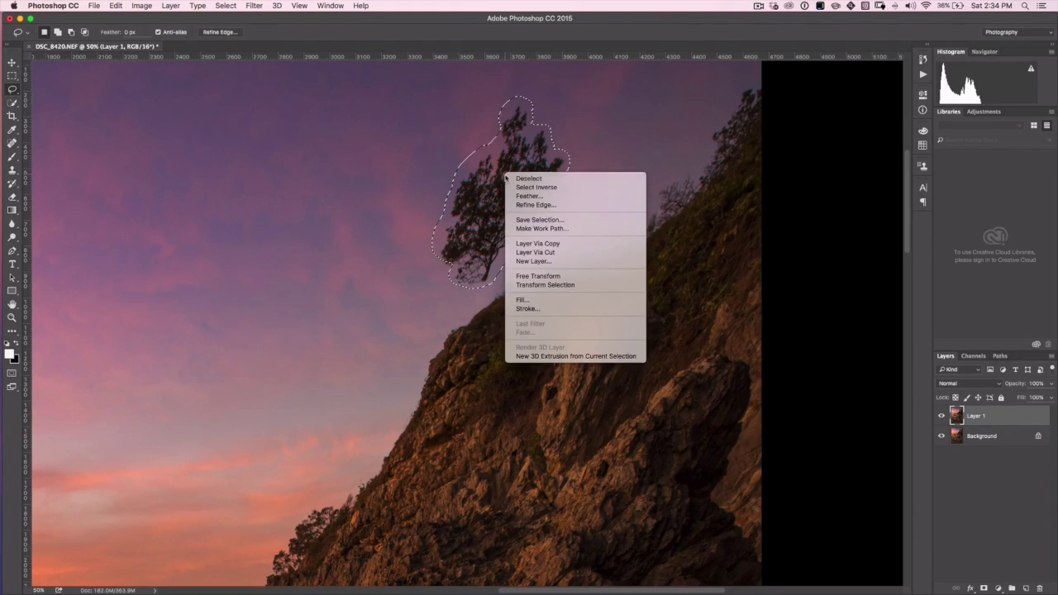
pyautogui.click(519, 301)
pyautogui.click(372, 80)
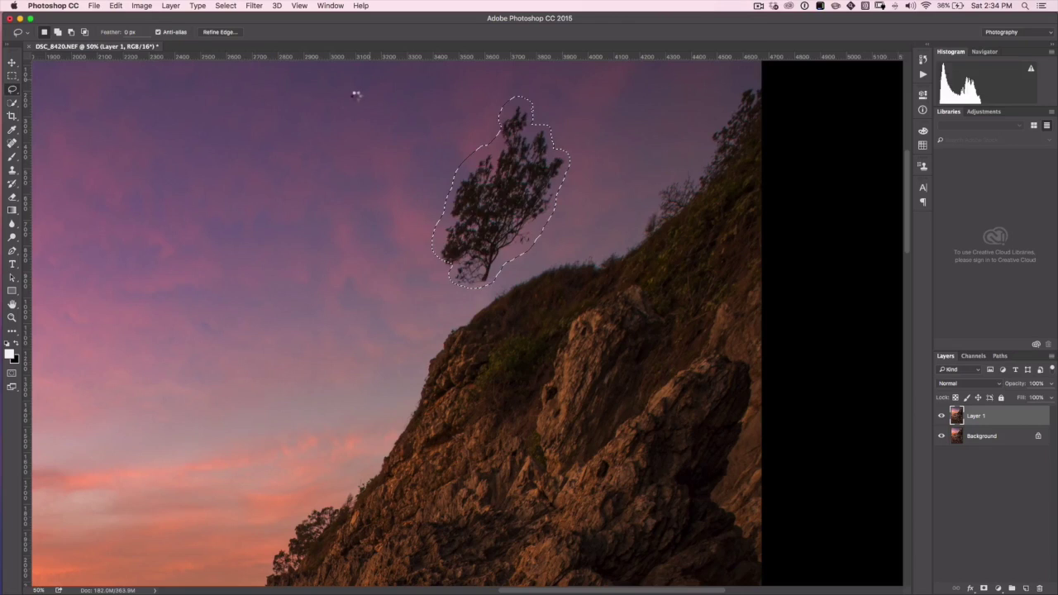
pyautogui.press('super+d')
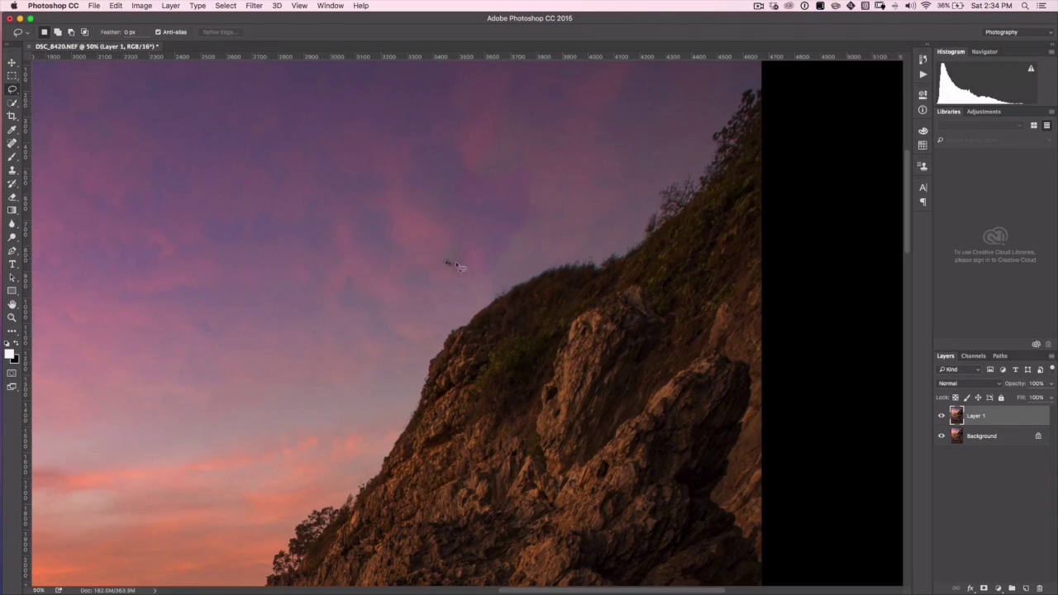
# - Content-aware fill the leftover dark speck, cancelling an accidental transform along the way
pyautogui.moveTo(529, 229); pyautogui.dragTo(546, 211)
pyautogui.moveTo(520, 157)
pyautogui.mouseDown()
pyautogui.moveTo(450, 190)
pyautogui.moveTo(435, 257)
pyautogui.moveTo(445, 278)
pyautogui.moveTo(465, 287)
pyautogui.moveTo(490, 273)
pyautogui.moveTo(547, 208)
pyautogui.mouseUp()
pyautogui.rightClick(489, 203)
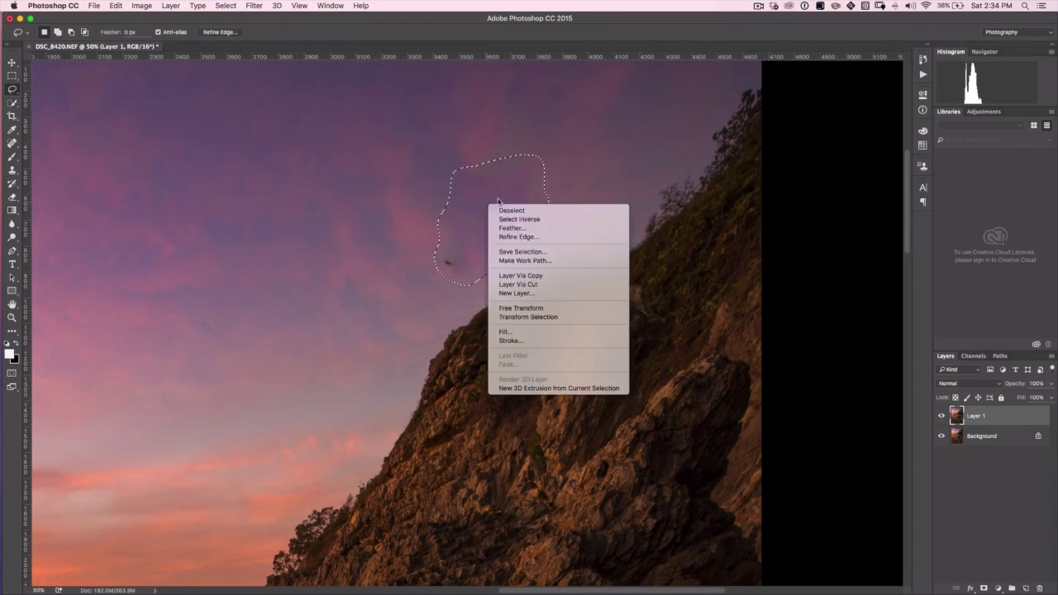
pyautogui.click(512, 311)
pyautogui.press('Escape')
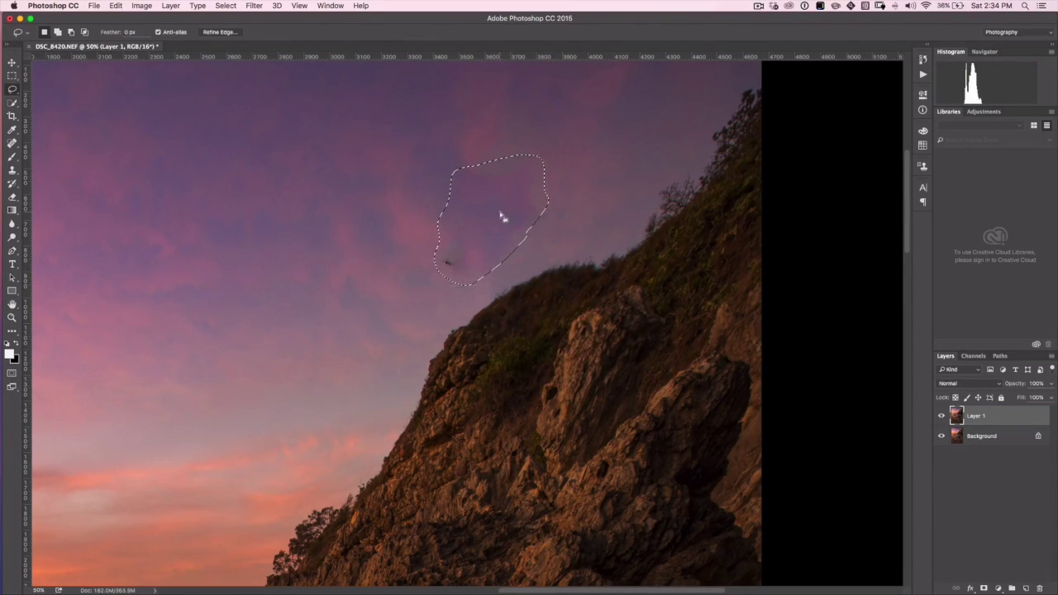
pyautogui.rightClick(499, 211)
pyautogui.click(515, 333)
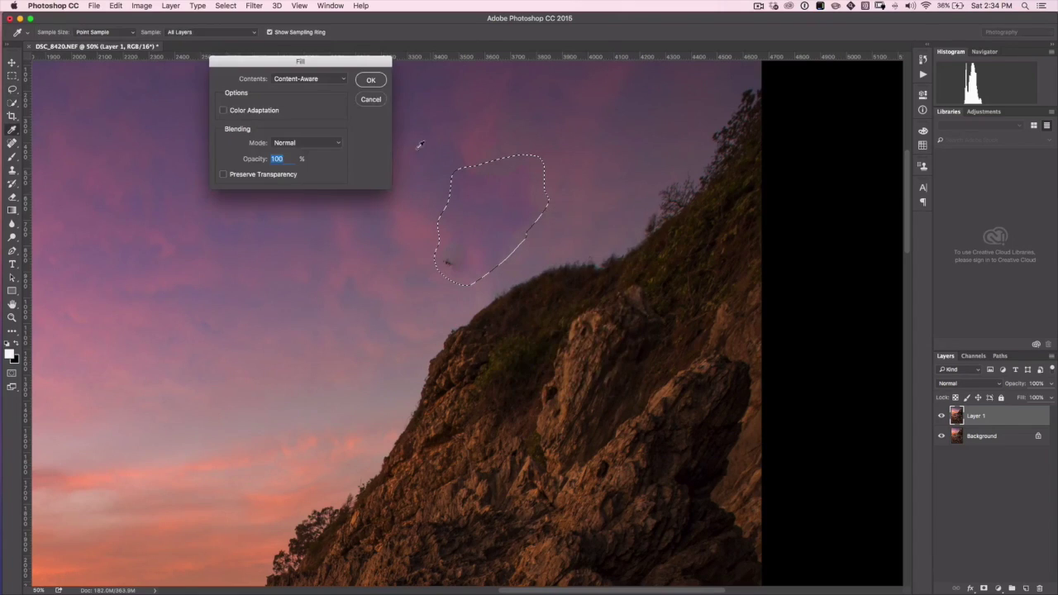
pyautogui.click(369, 80)
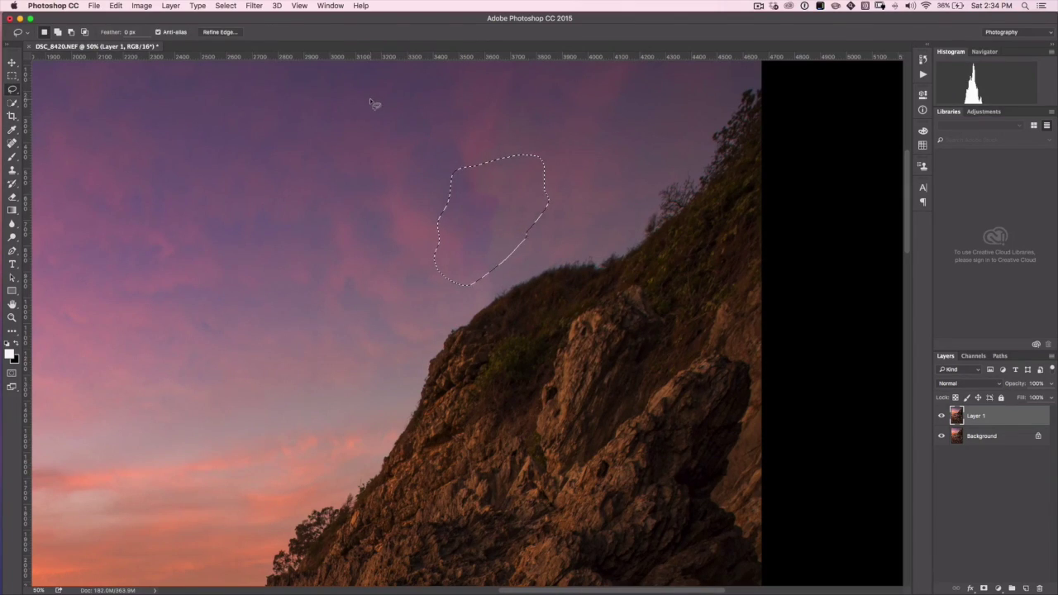
pyautogui.press('super+d')
# - Content-aware fill one more uneven patch of sky near the cliff
pyautogui.moveTo(476, 179)
pyautogui.mouseDown()
pyautogui.moveTo(442, 237)
pyautogui.moveTo(466, 277)
pyautogui.moveTo(499, 267)
pyautogui.moveTo(512, 186)
pyautogui.mouseUp()
pyautogui.rightClick(486, 217)
pyautogui.click(504, 342)
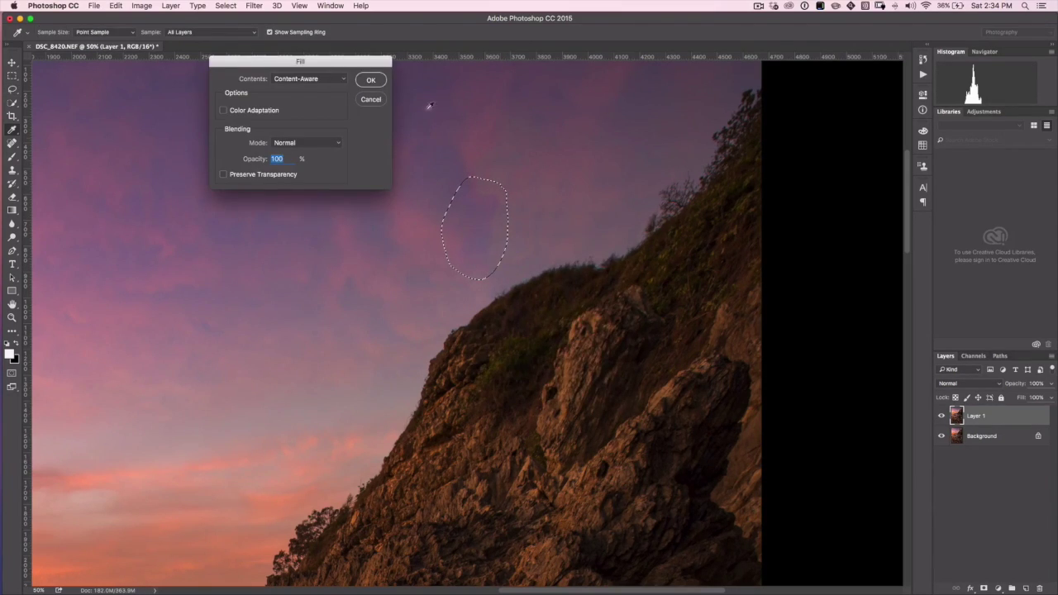
pyautogui.click(379, 80)
pyautogui.press('super+d')
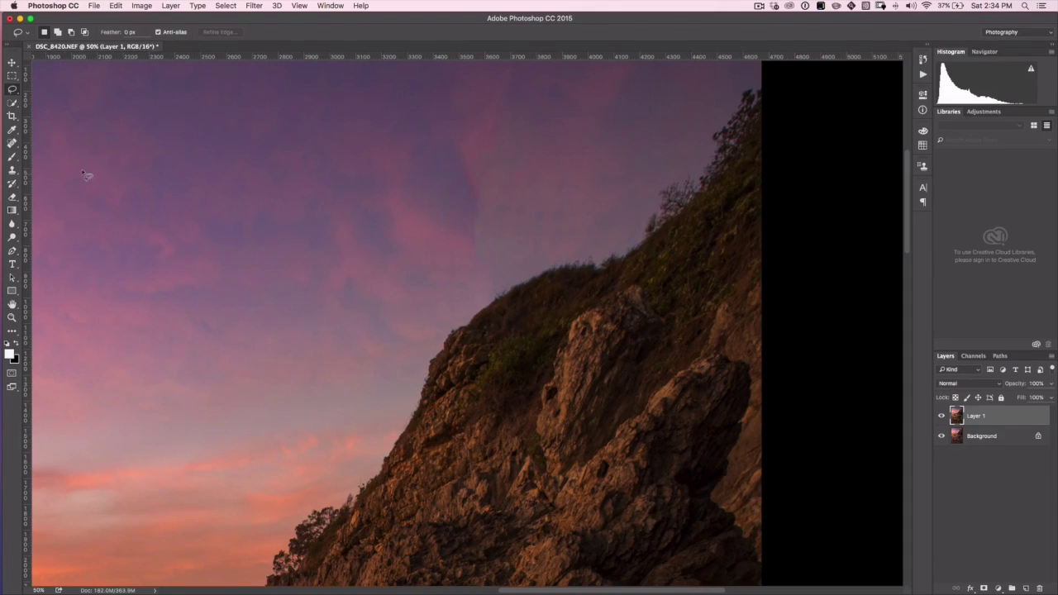
# - Clone soft sky with a 500 brush and lower opacity and flow where the tree stood
pyautogui.press('s')
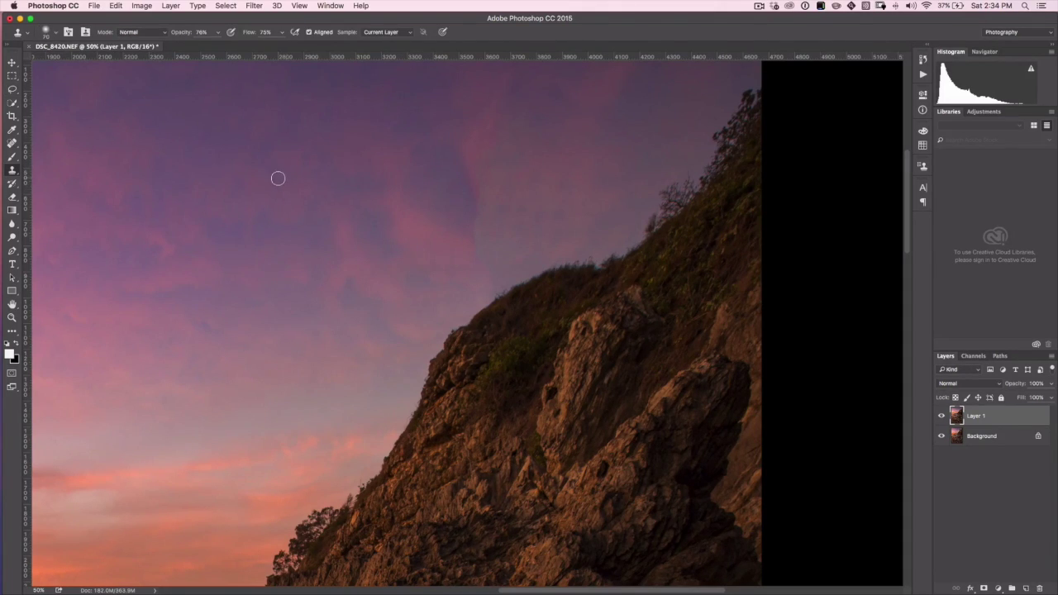
pyautogui.press(']')
pyautogui.press(']')
pyautogui.press(']')
pyautogui.press(']')
pyautogui.press(']')
pyautogui.press(']')
pyautogui.press(']')
pyautogui.press(']')
pyautogui.press(']')
pyautogui.press(']')
pyautogui.press('super+minus')
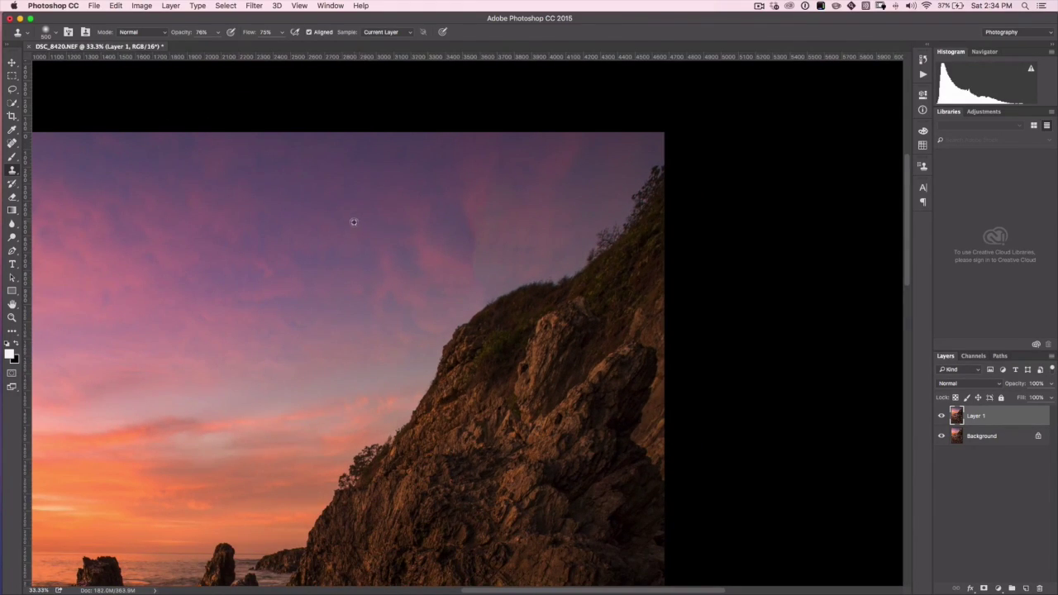
pyautogui.moveTo(190, 35); pyautogui.dragTo(170, 33)
pyautogui.moveTo(248, 37)
pyautogui.mouseDown()
pyautogui.moveTo(176, 37)
pyautogui.moveTo(239, 36)
pyautogui.mouseUp()
pyautogui.moveTo(468, 208)
pyautogui.mouseDown()
pyautogui.moveTo(459, 245)
pyautogui.moveTo(477, 246)
pyautogui.moveTo(447, 248)
pyautogui.moveTo(477, 224)
pyautogui.moveTo(465, 206)
pyautogui.moveTo(417, 248)
pyautogui.moveTo(406, 220)
pyautogui.mouseUp()
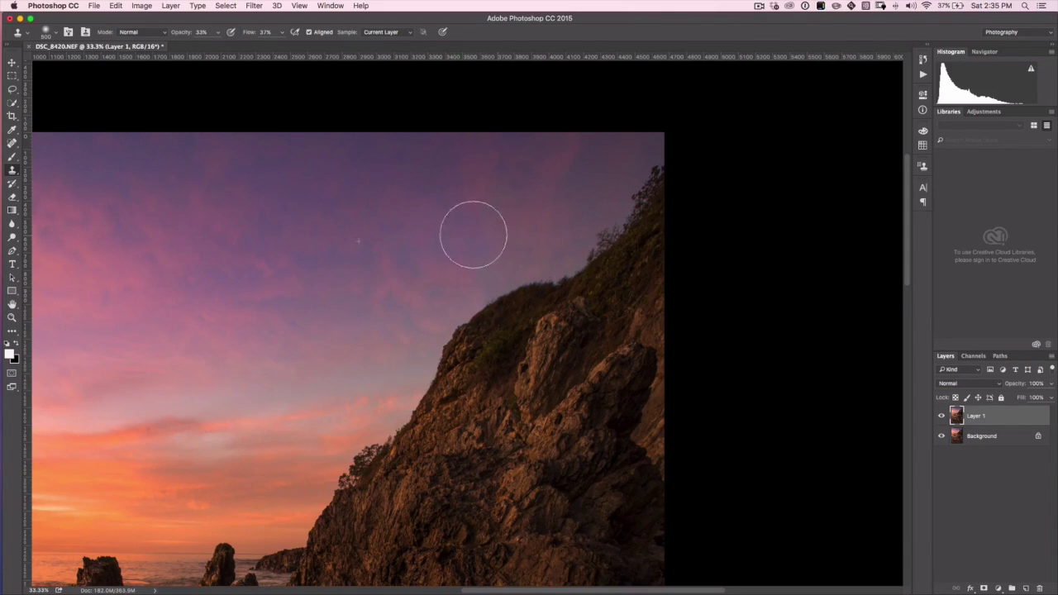
pyautogui.moveTo(472, 232); pyautogui.dragTo(392, 207)
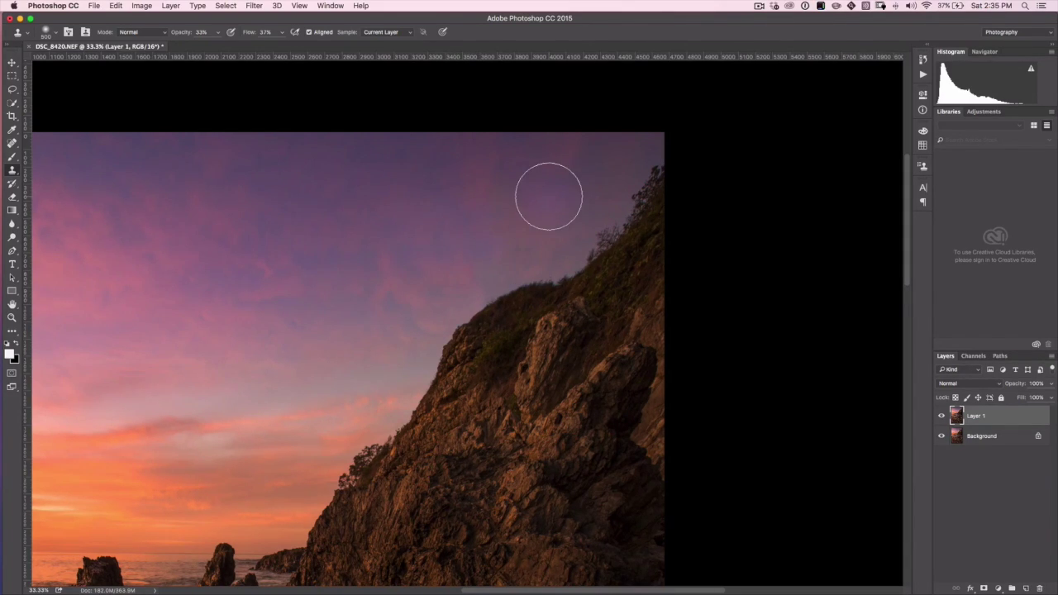
pyautogui.press('super+minus')
pyautogui.press('super+minus')
pyautogui.press('super+minus')
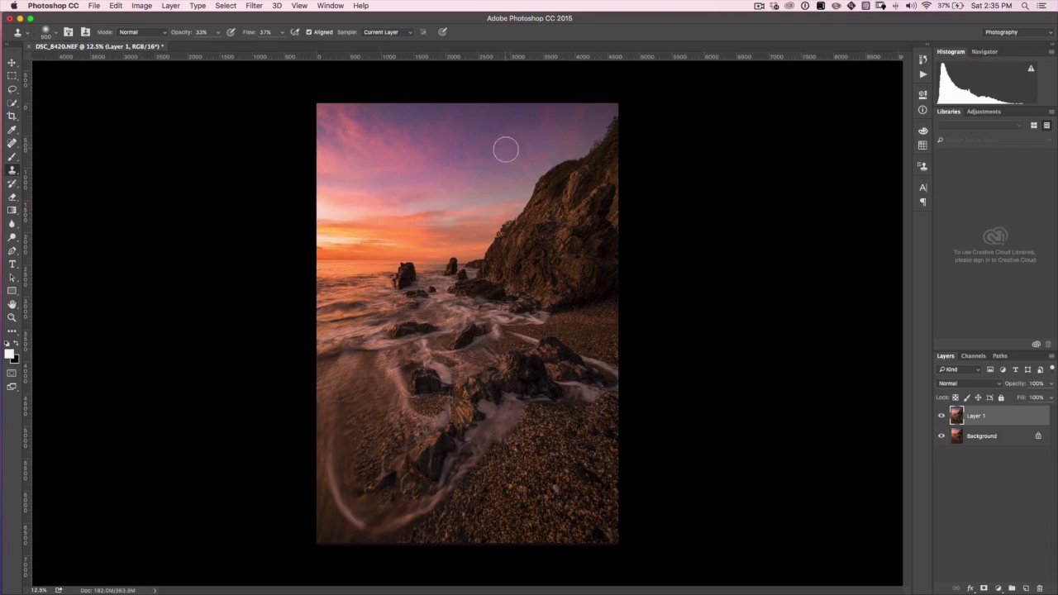
pyautogui.click(11, 63)
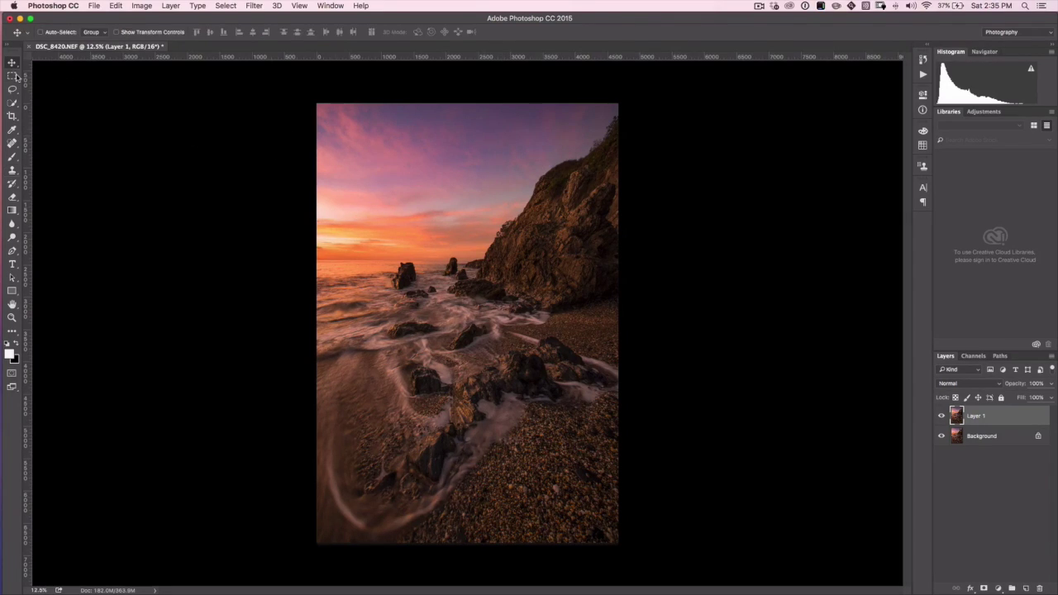
pyautogui.click(942, 416)
pyautogui.click(942, 416)
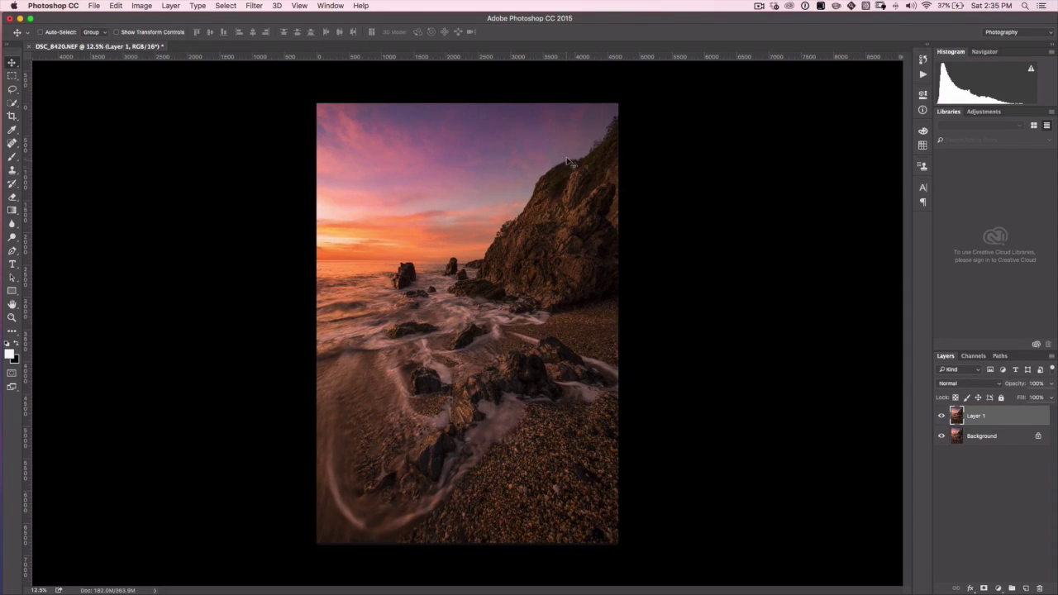